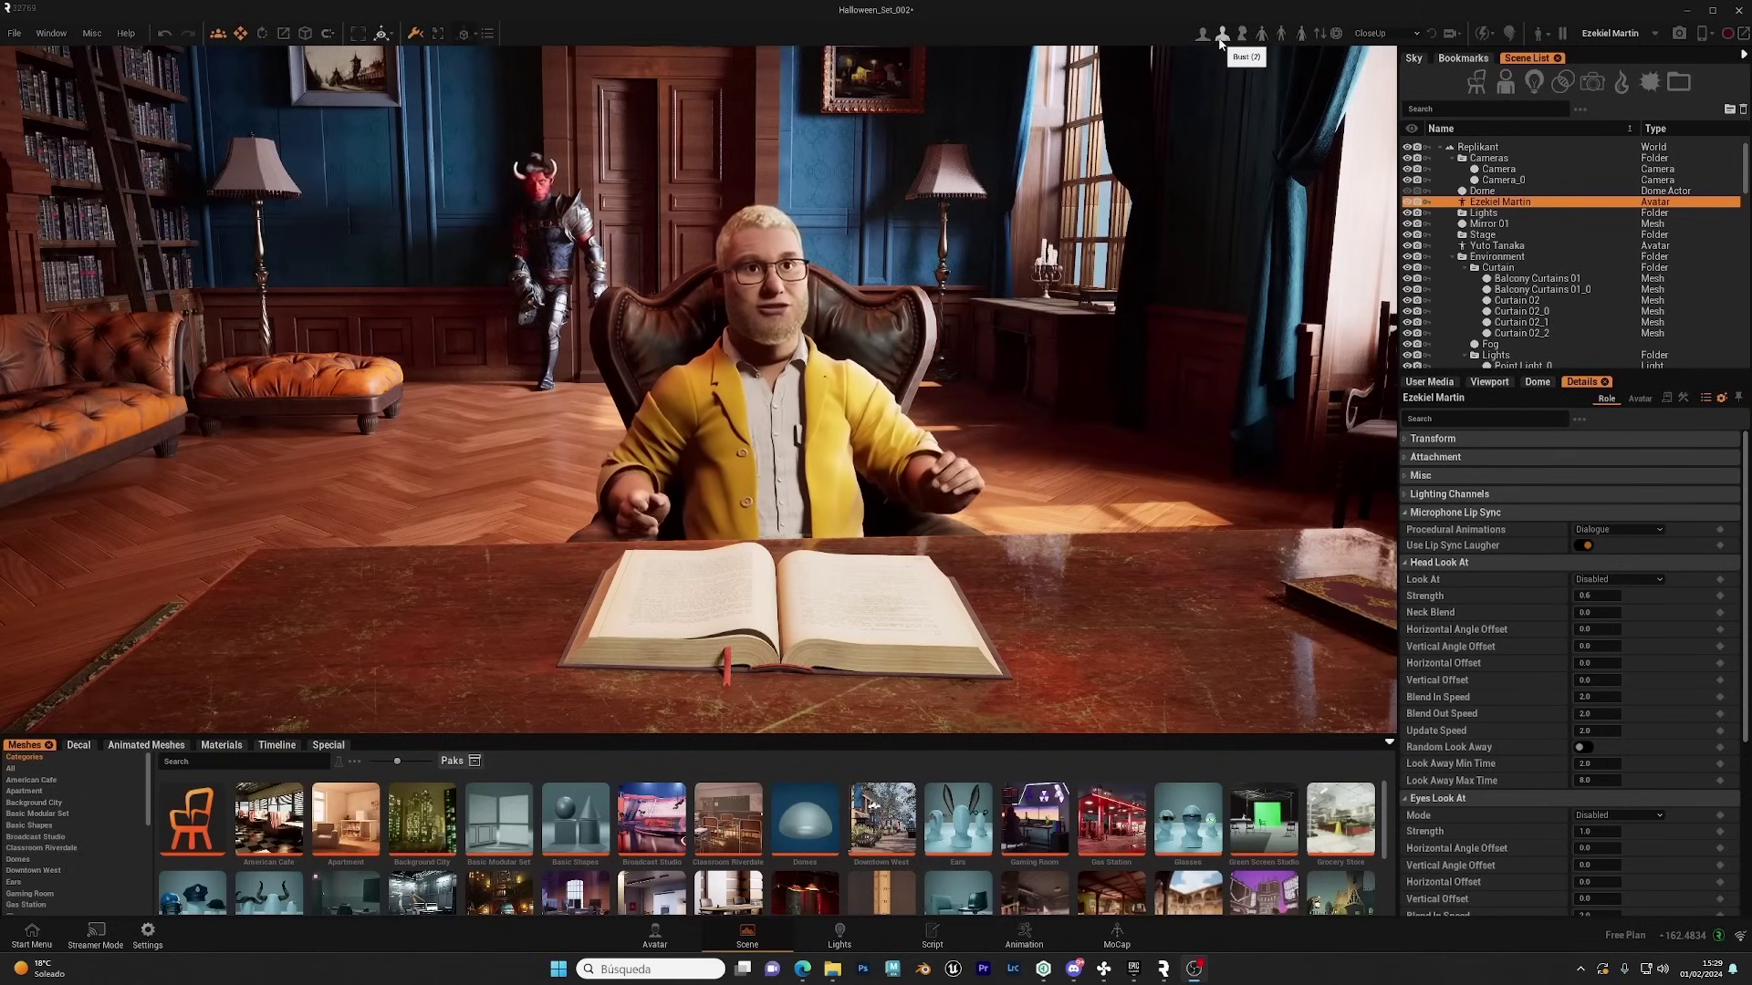
Step: Preview the Bust, 45° Bust, Medium and Full shot framings on the desk avatar
{"action": "left_click", "coordinate": [1221, 34]}
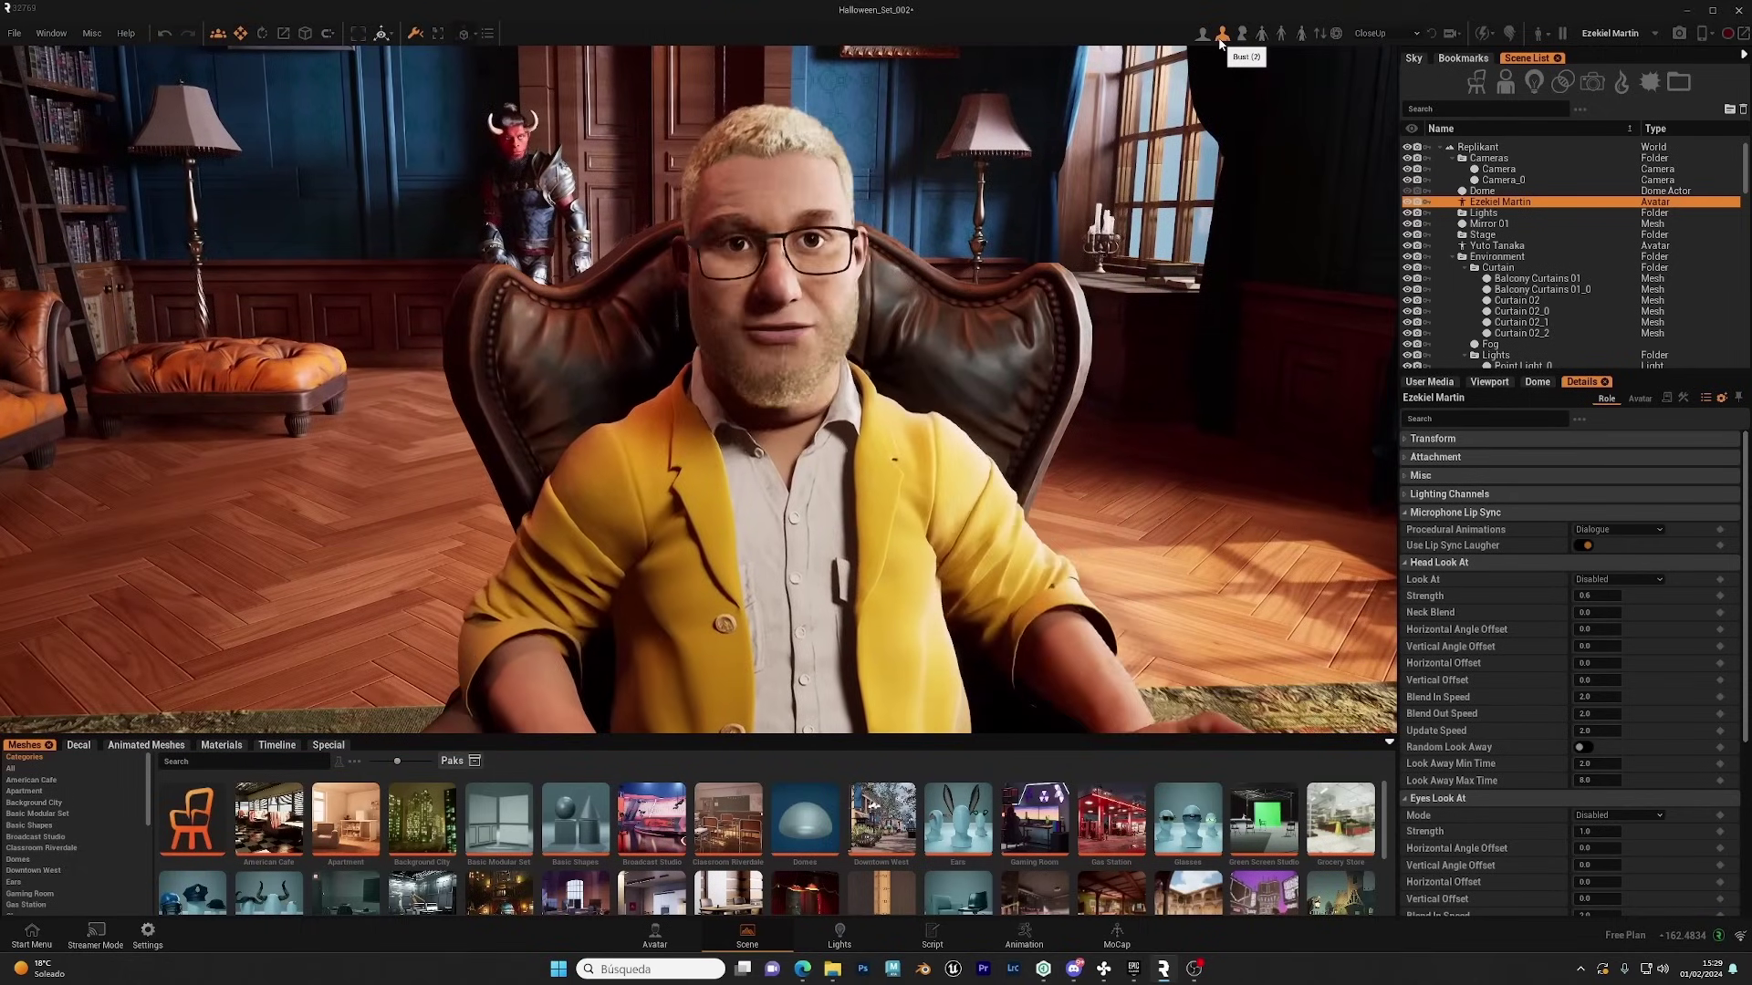
{"action": "left_click", "coordinate": [1243, 37]}
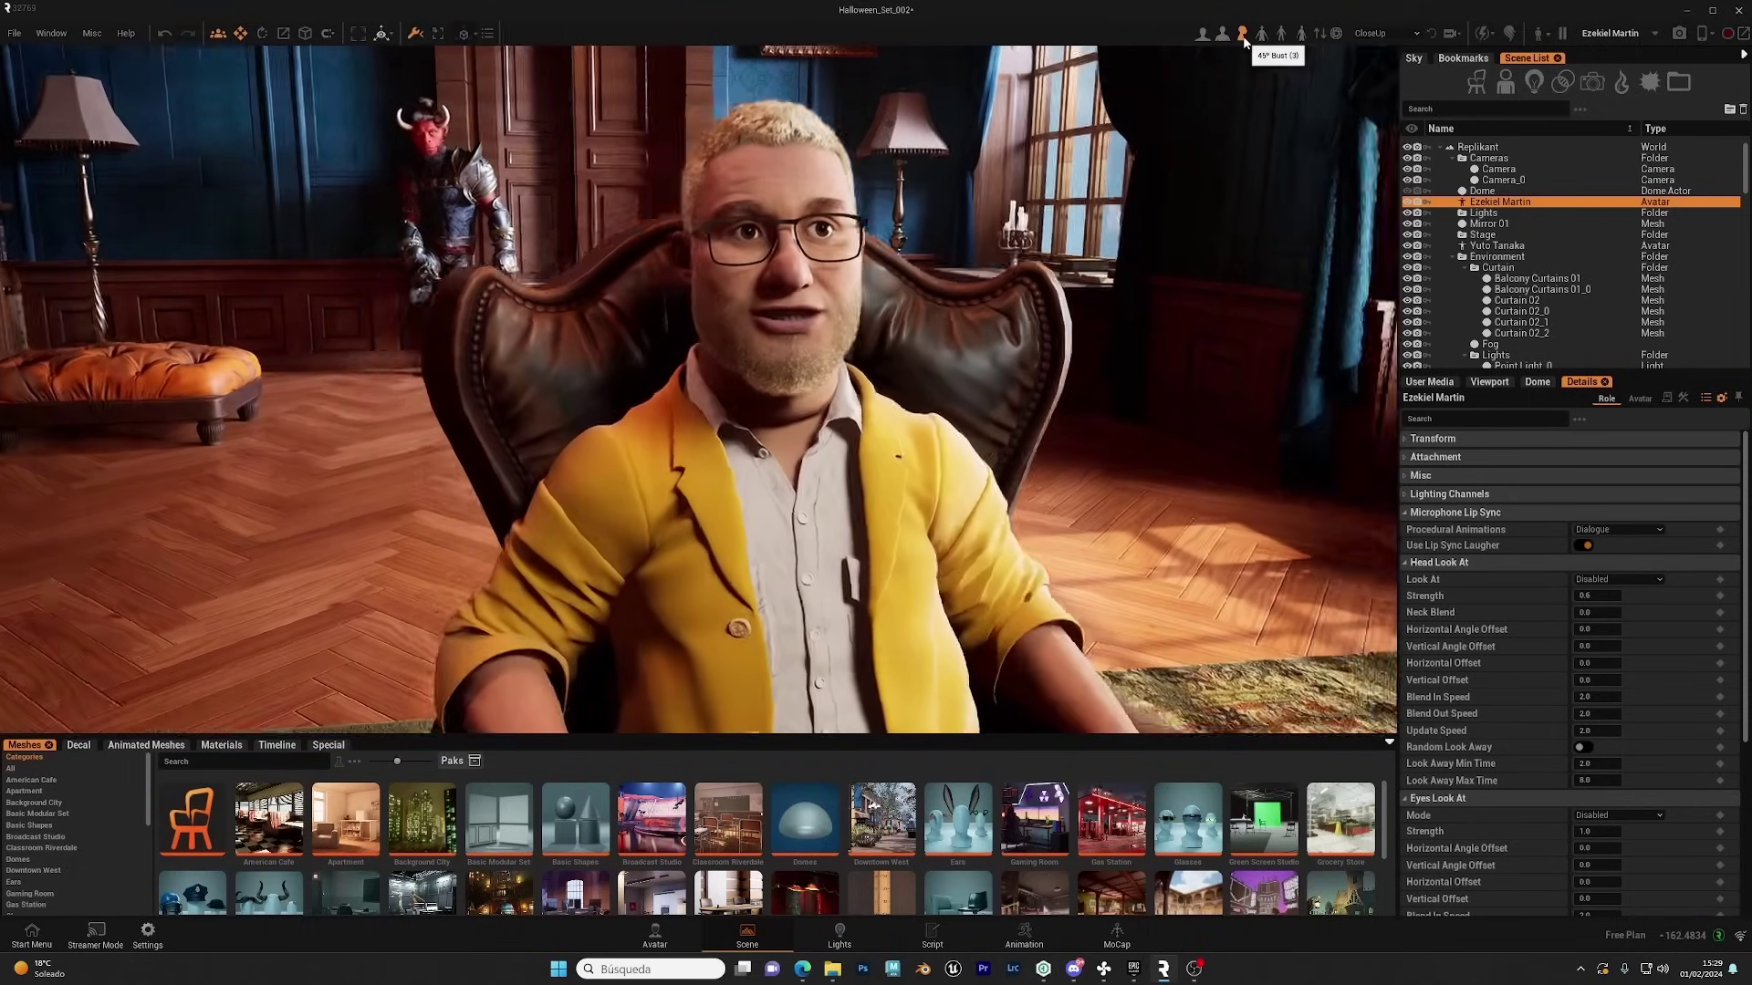
{"action": "left_click", "coordinate": [1262, 35]}
{"action": "left_click", "coordinate": [1283, 35]}
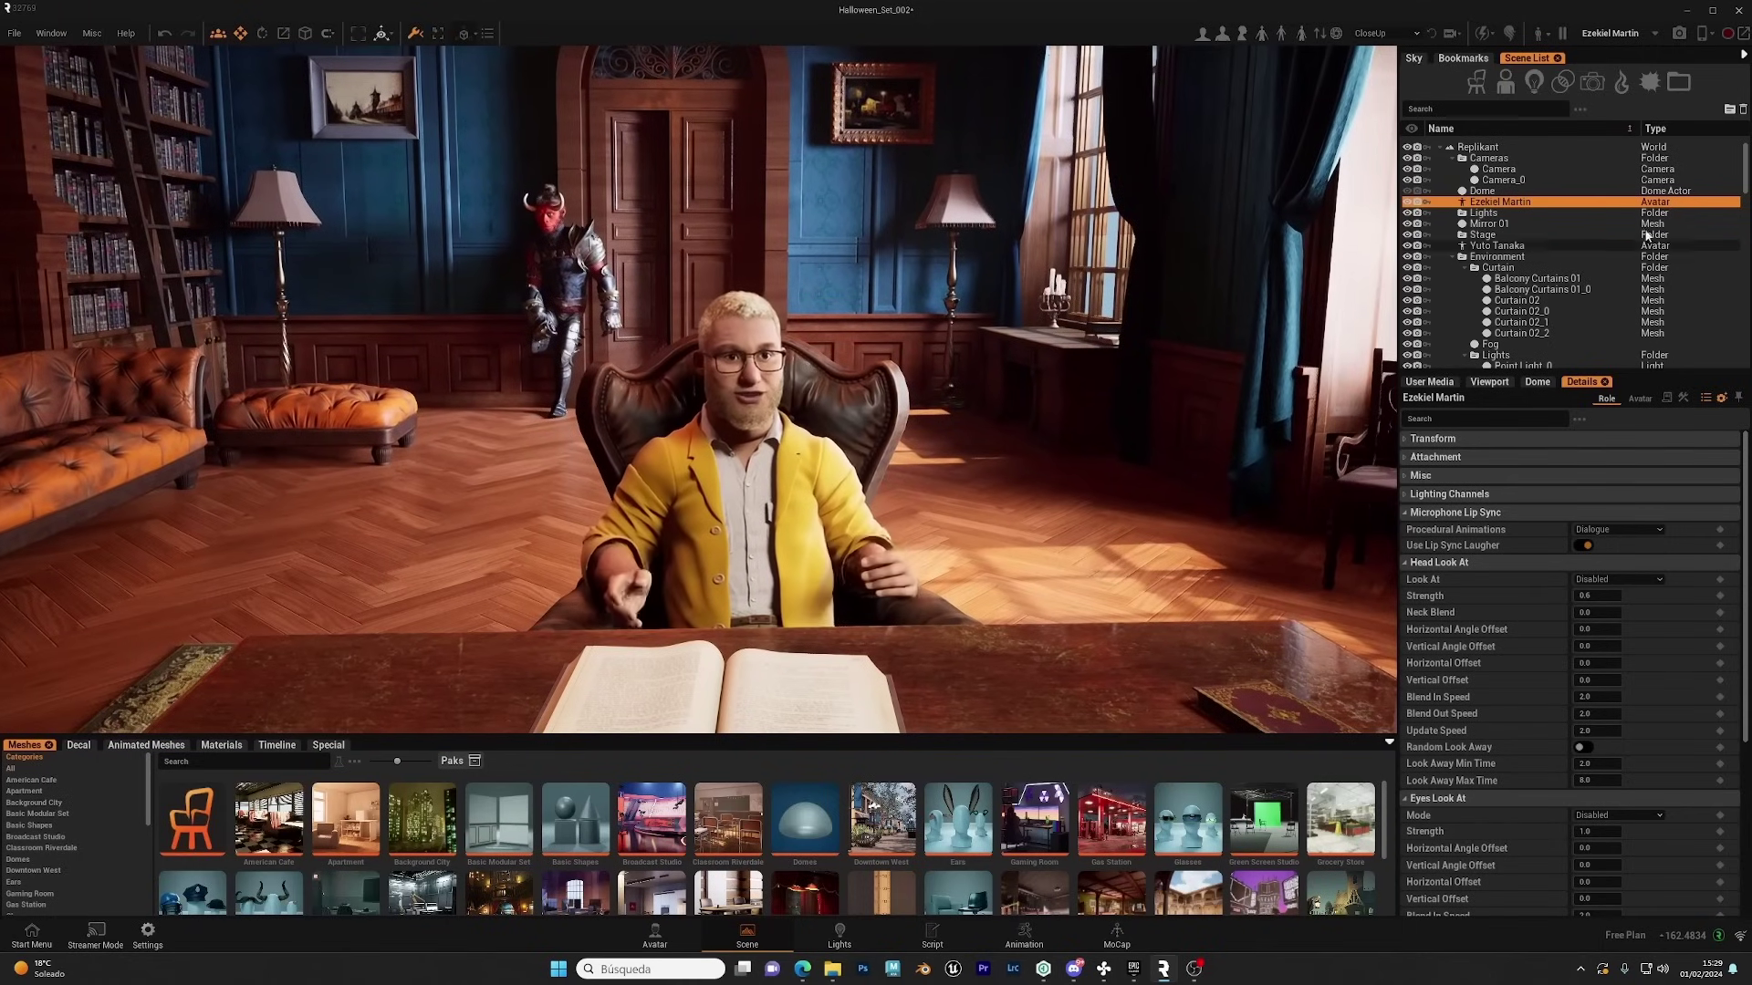
Step: Preview Bust, Medium and Full shots on the horned demon, then reselect the desk avatar
{"action": "left_click", "coordinate": [1605, 245]}
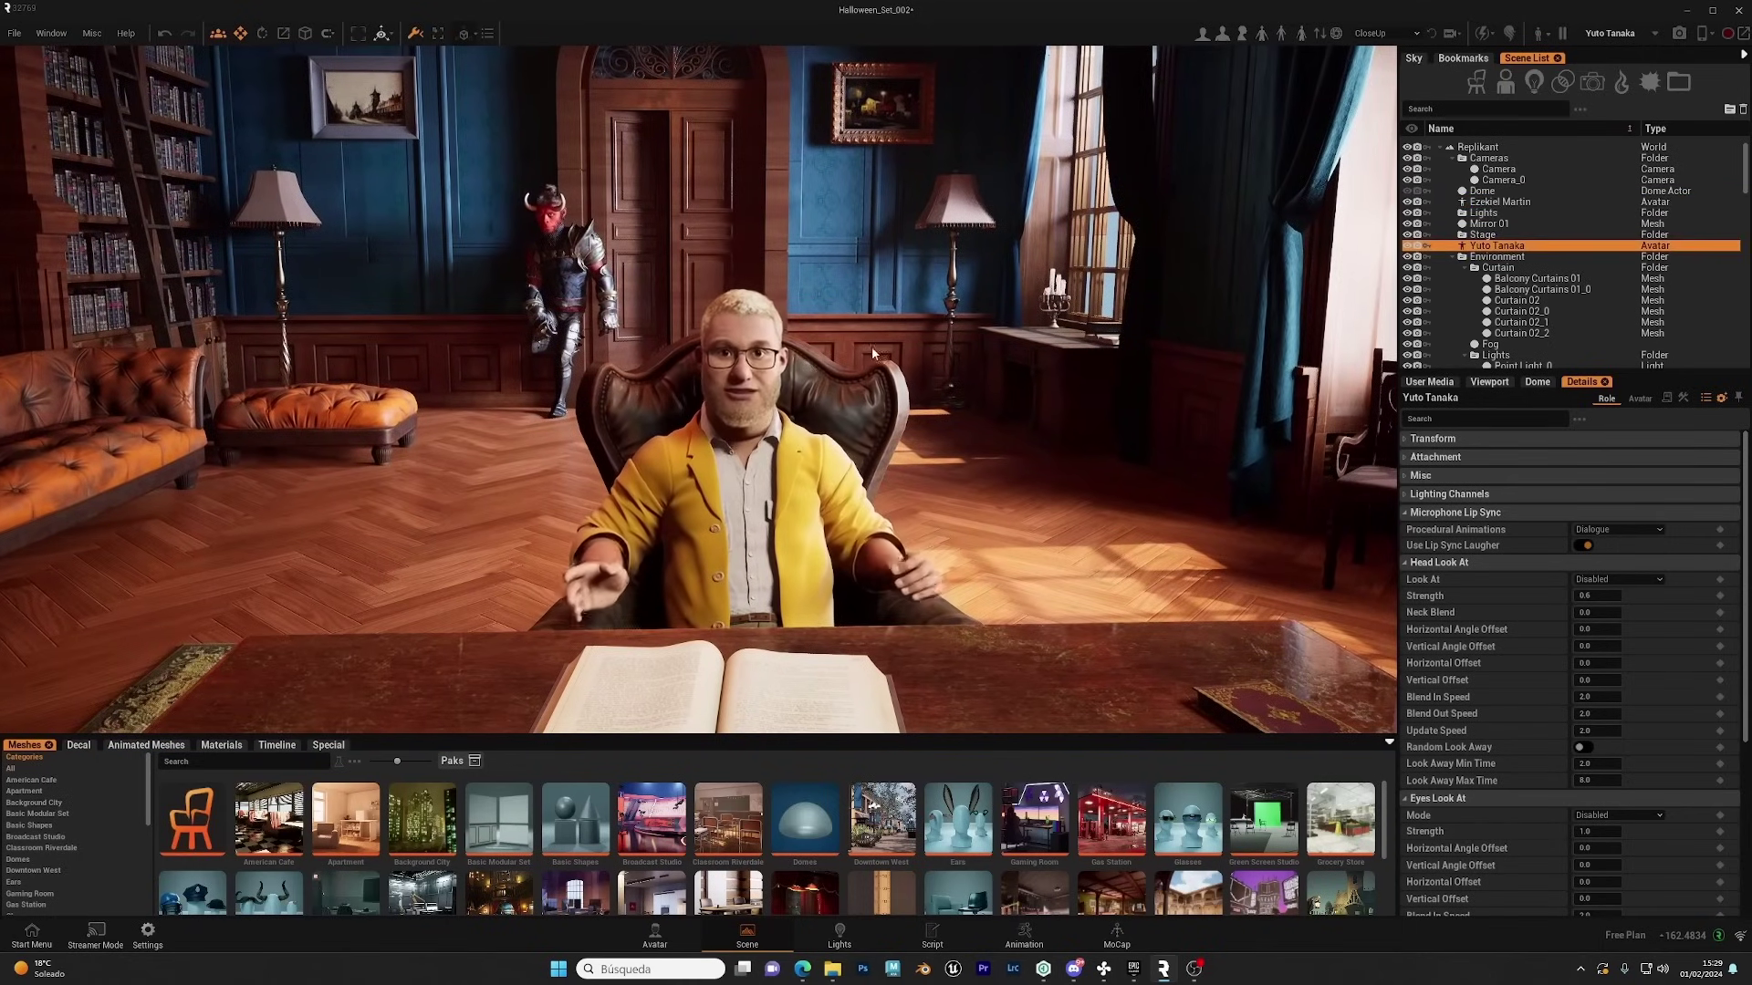
{"action": "left_click", "coordinate": [1223, 33]}
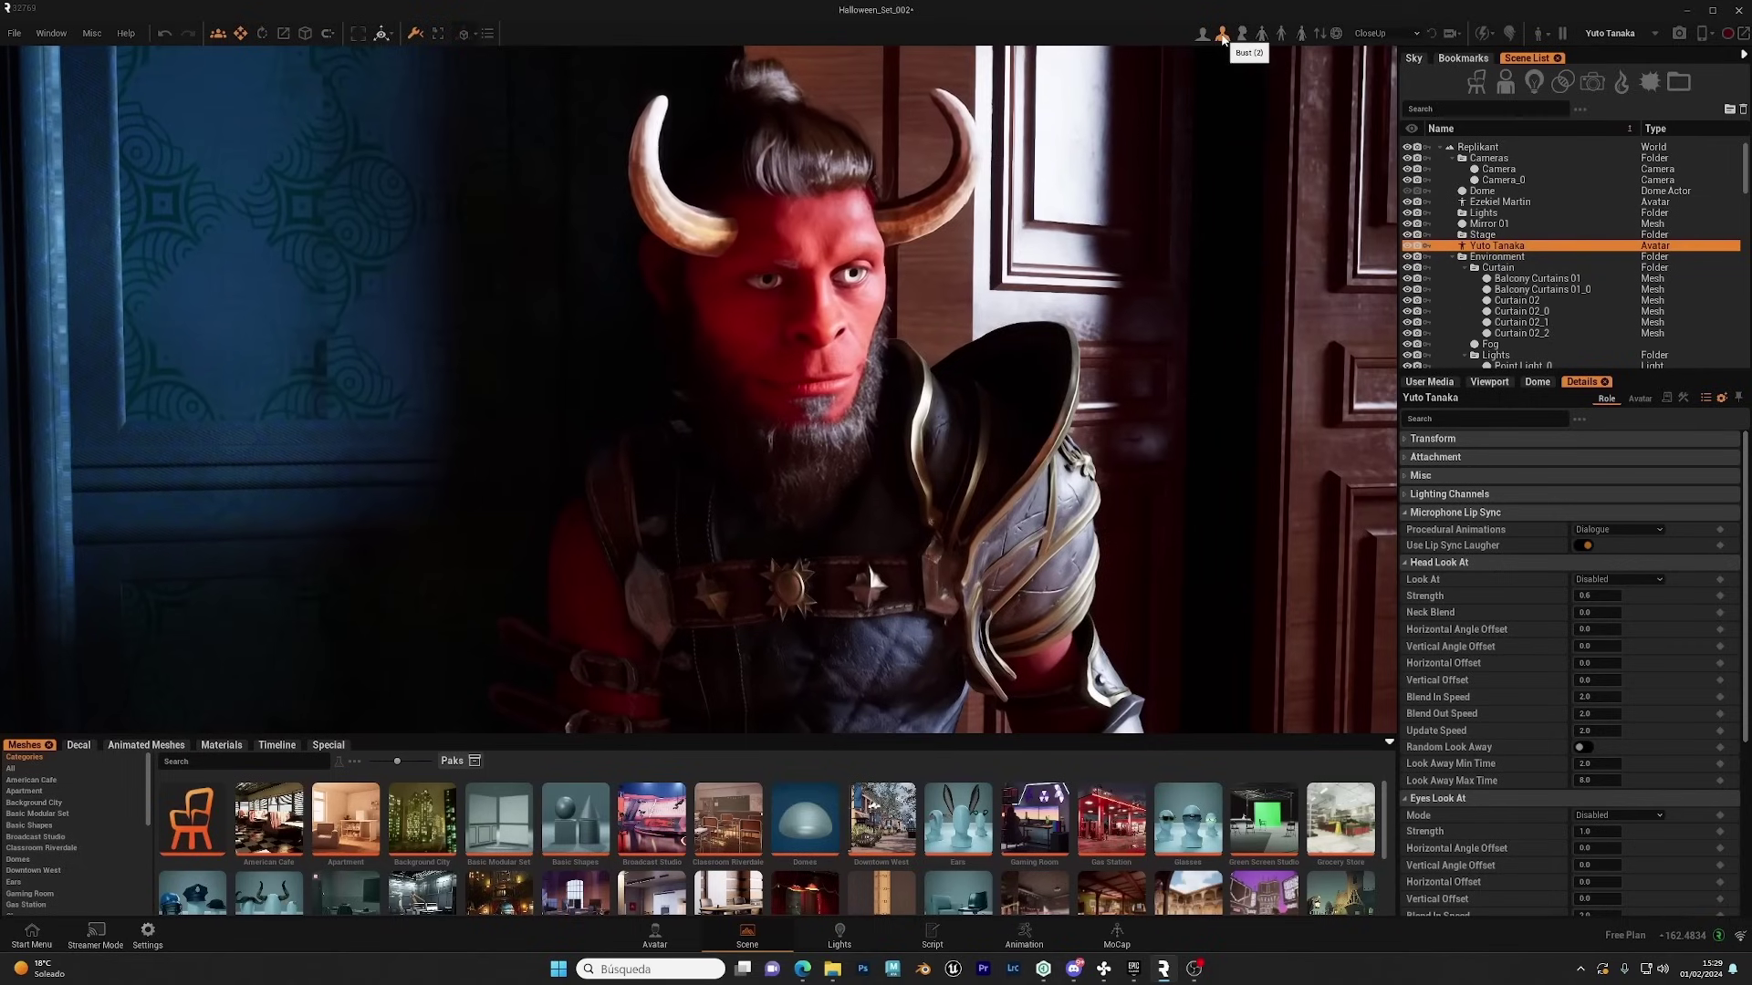
{"action": "left_click", "coordinate": [1262, 34]}
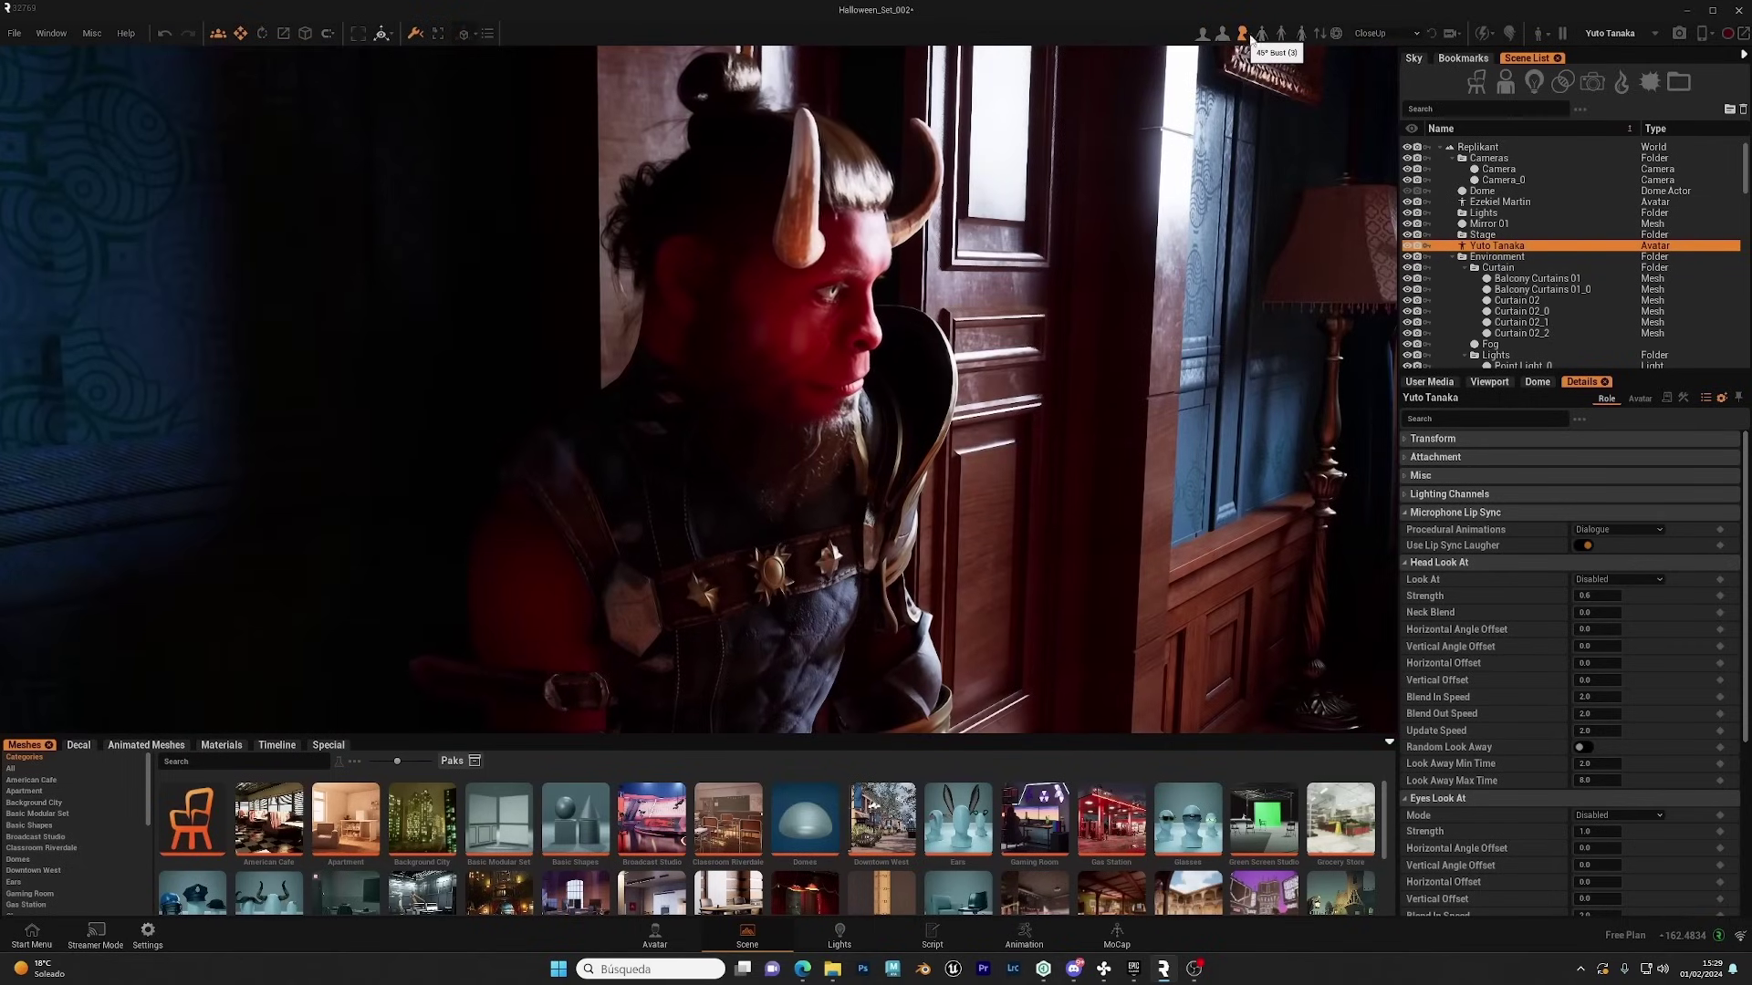
{"action": "left_click", "coordinate": [1281, 33]}
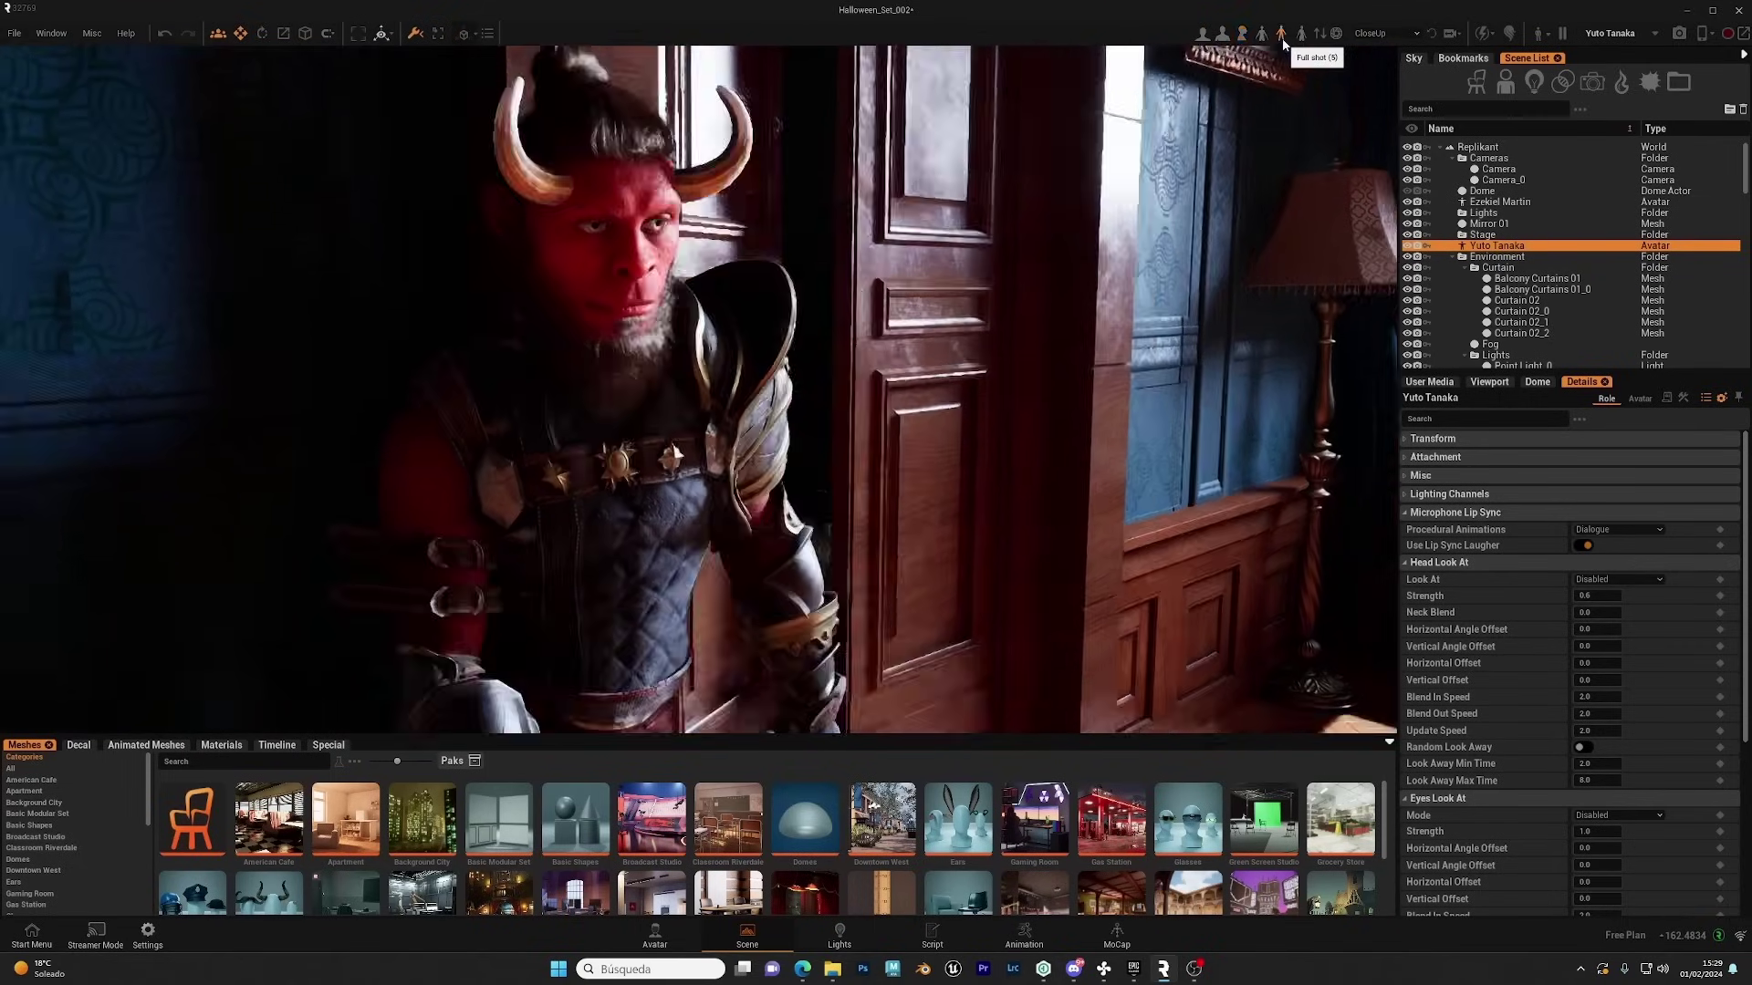
{"action": "left_click", "coordinate": [1500, 201]}
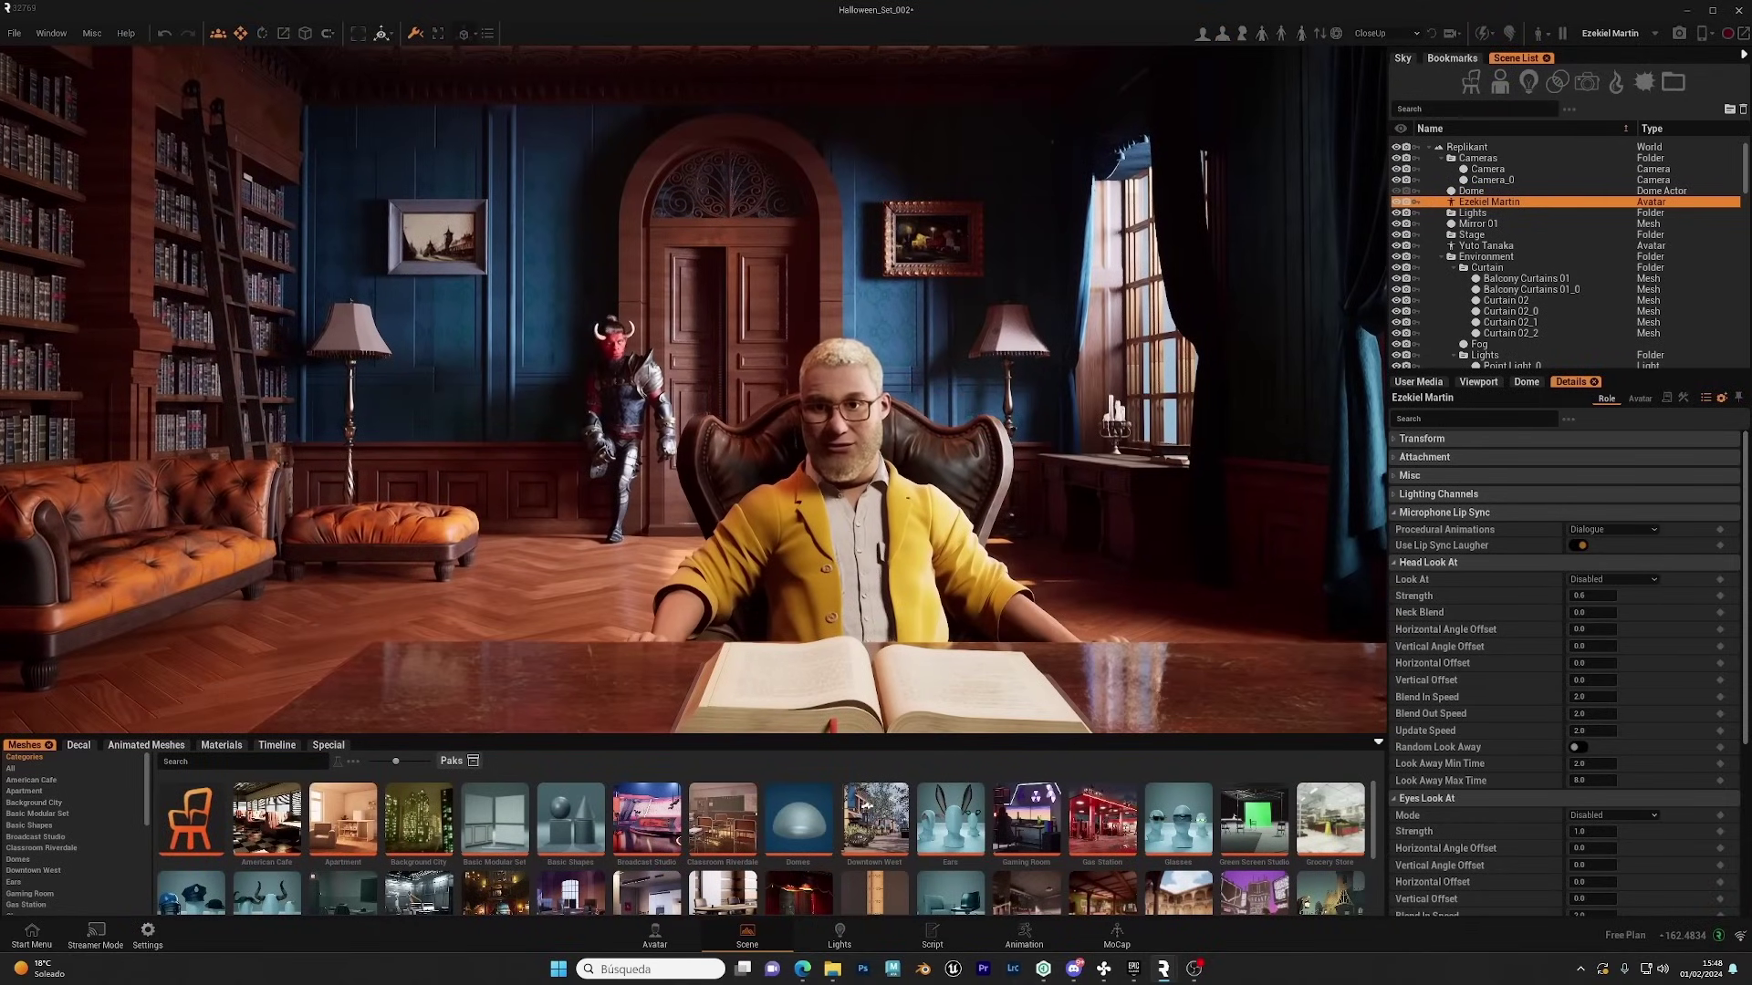
Step: Switch shot presets to custom bookmarks and show the CloseUp, Profile, UpperBody, LowBody bookmarks list
{"action": "left_click", "coordinate": [1319, 34]}
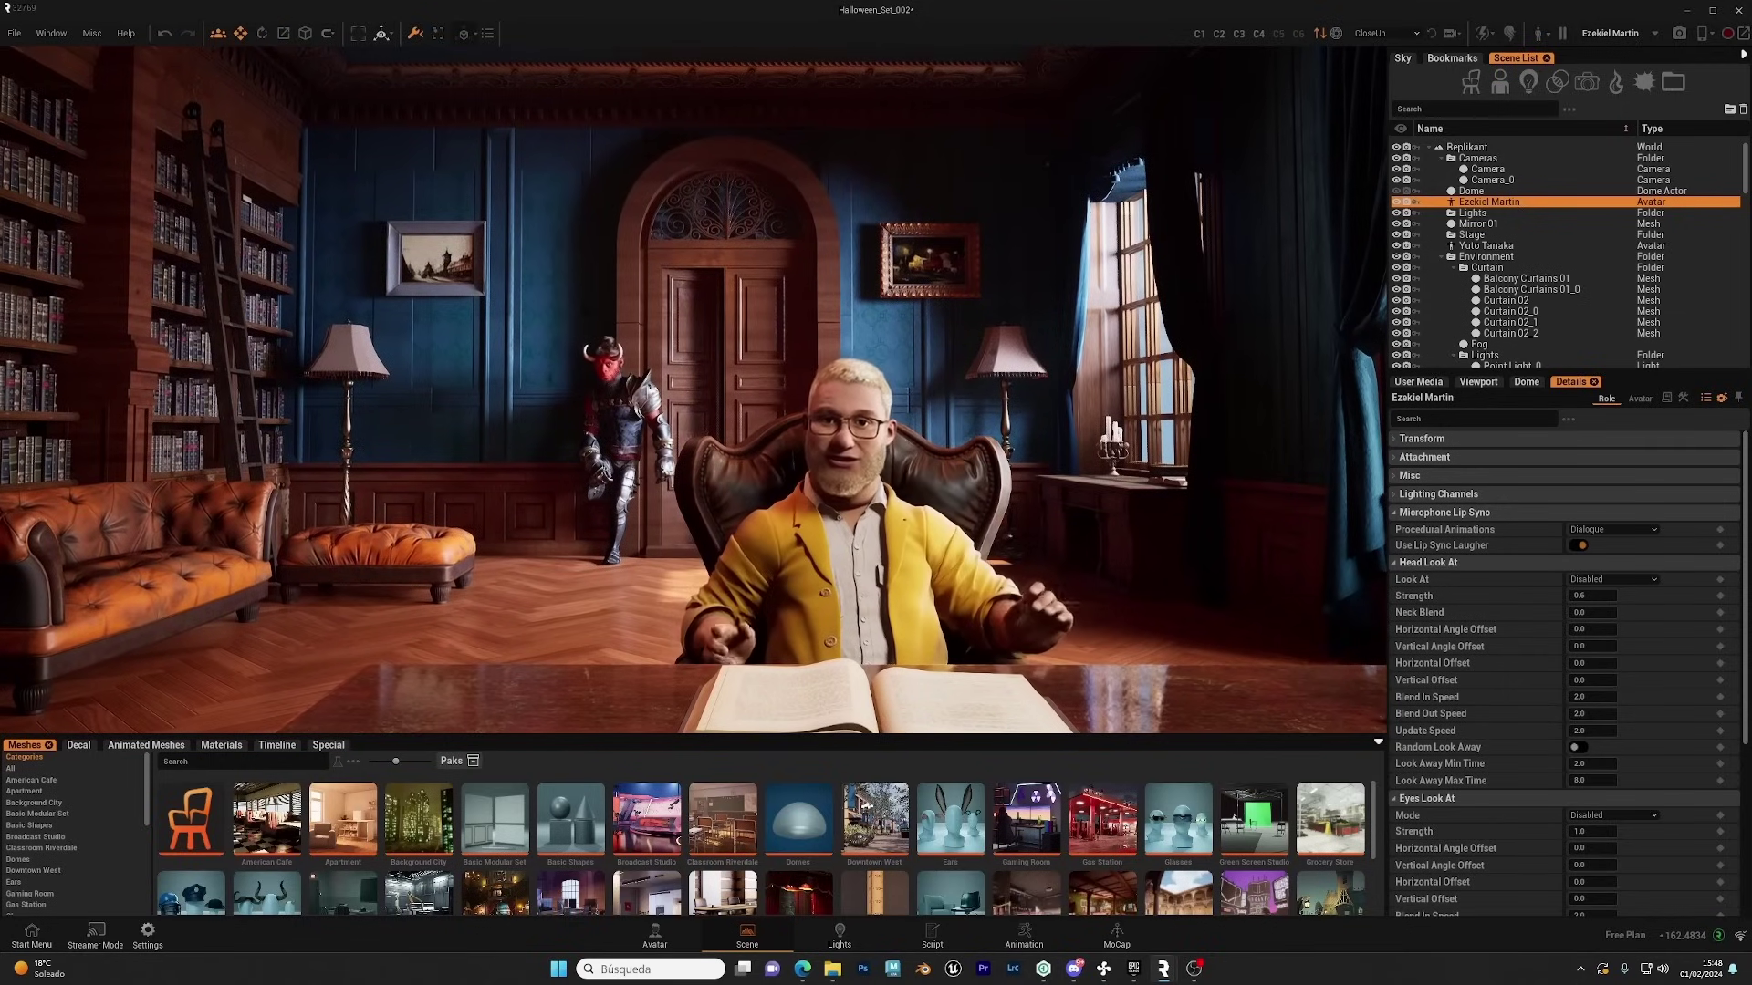
{"action": "left_click", "coordinate": [1450, 58]}
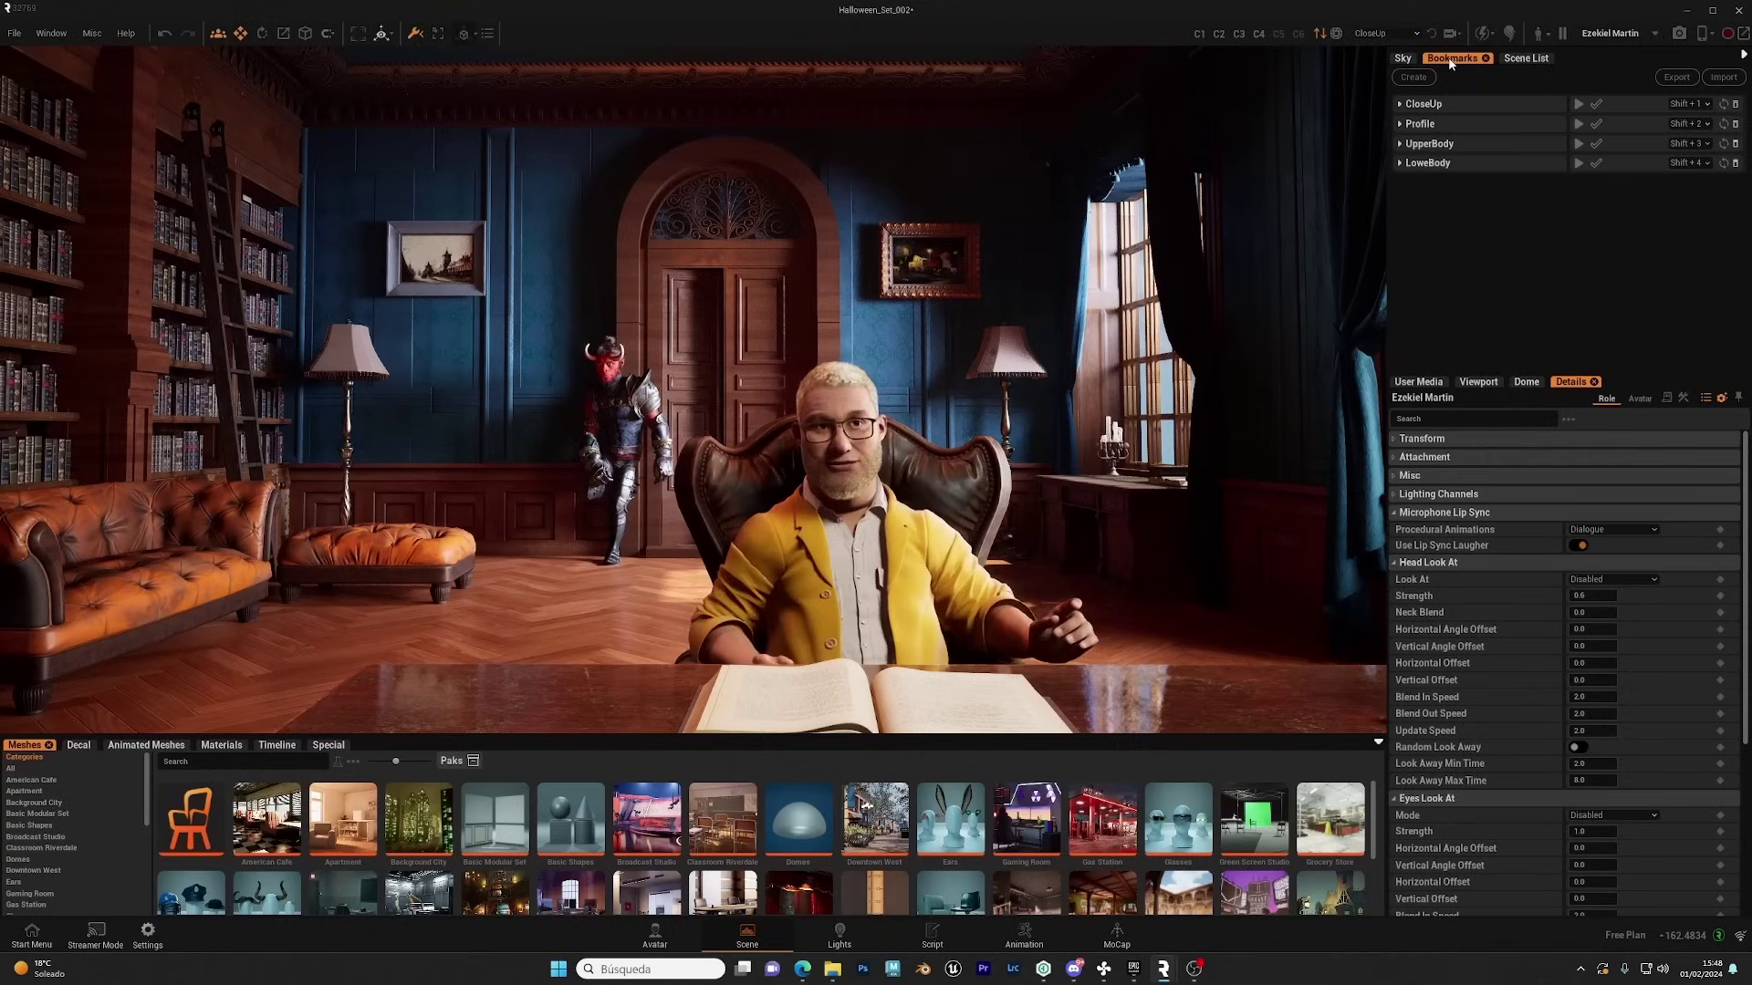
{"action": "left_click", "coordinate": [50, 34]}
{"action": "mouse_move", "coordinate": [60, 71]}
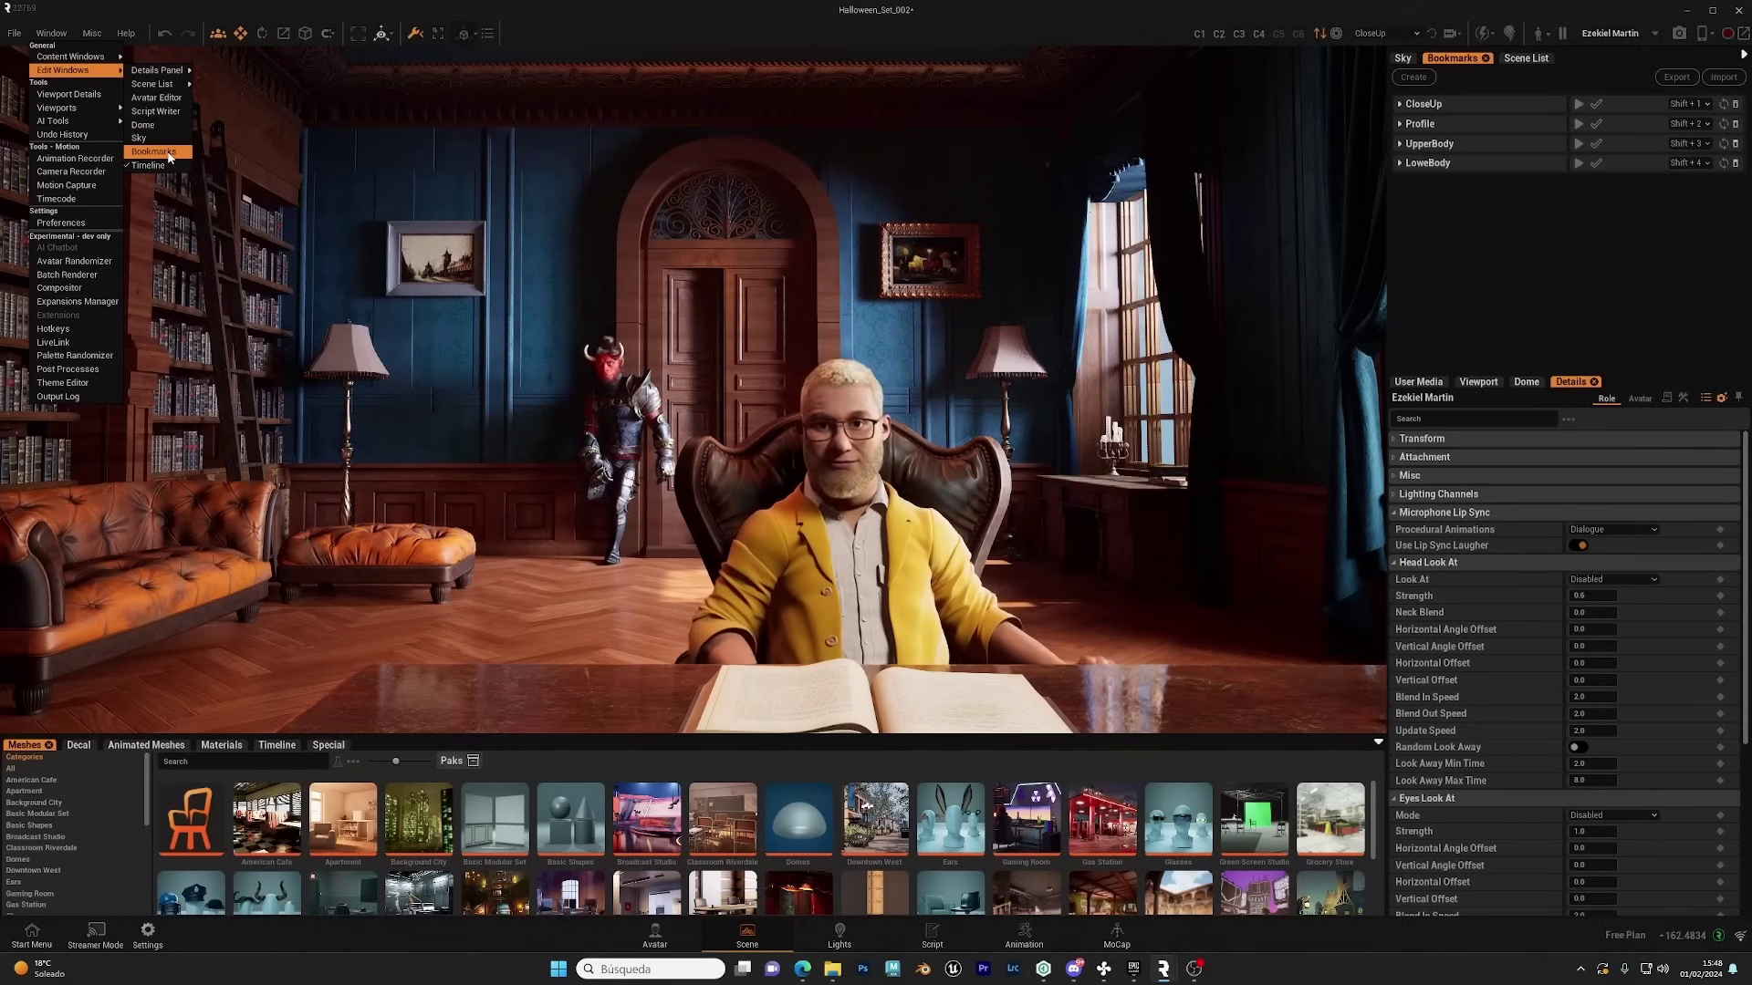
Step: Create a fifth camera bookmark and rename it 'Tutorial'
{"action": "left_click", "coordinate": [1466, 60]}
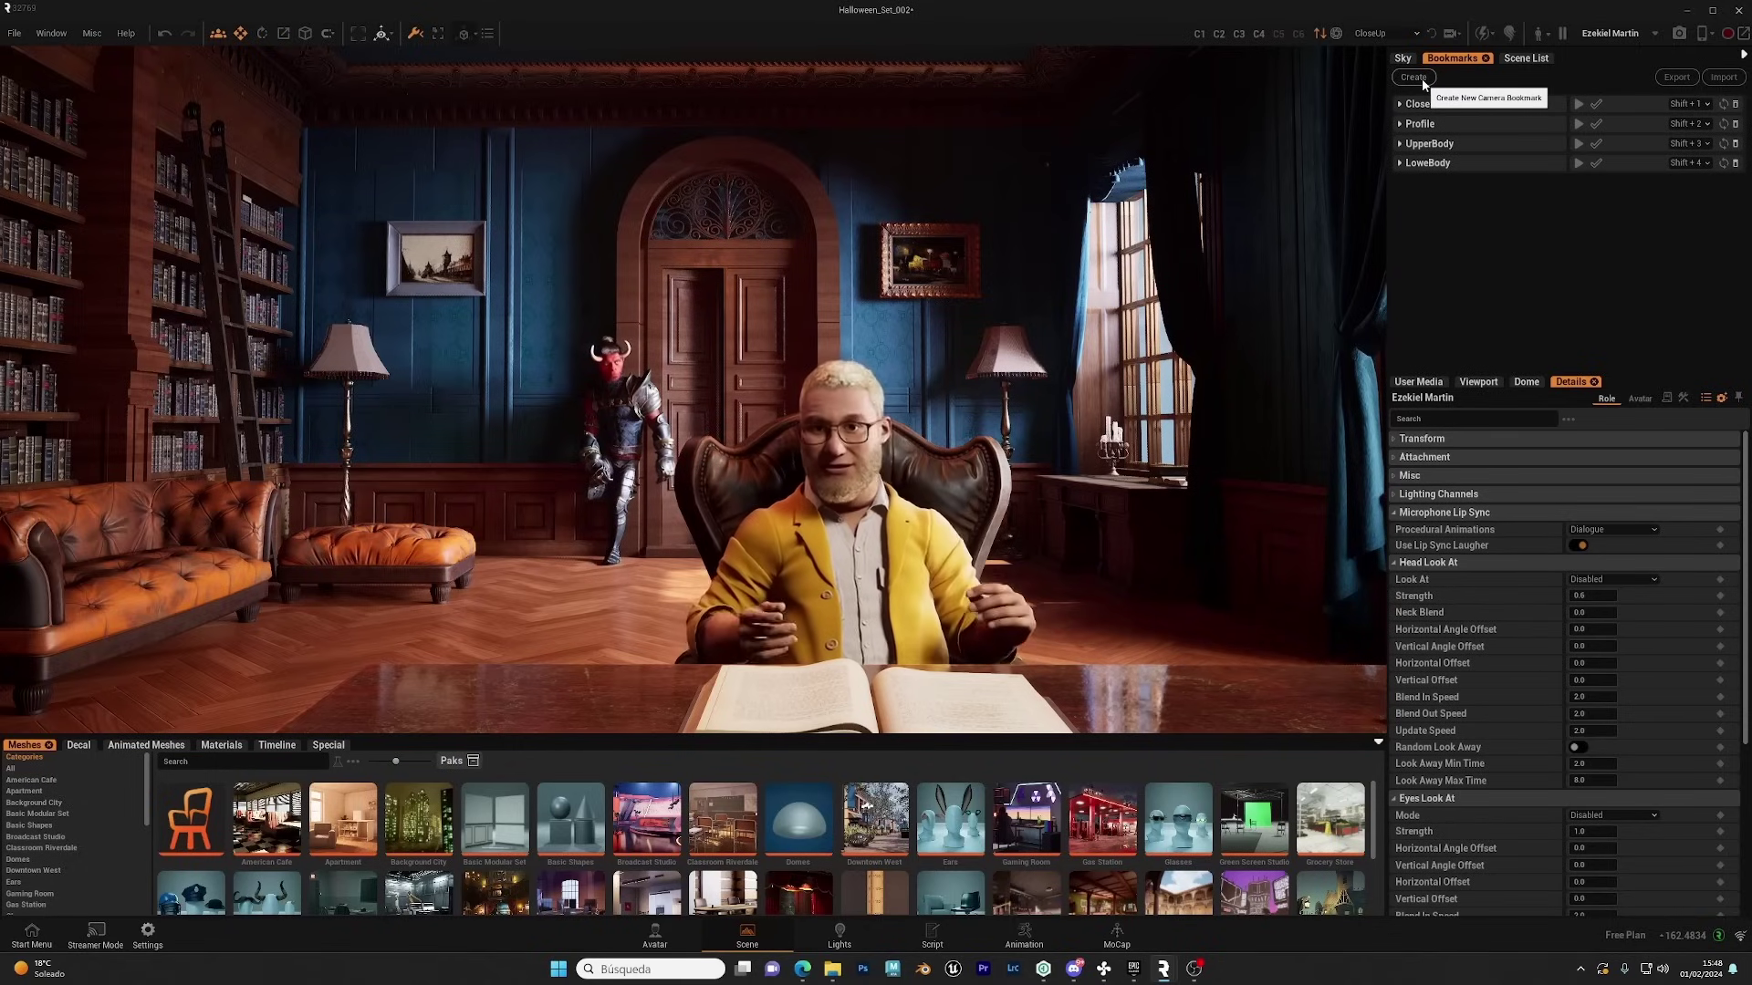
{"action": "left_click", "coordinate": [1414, 77]}
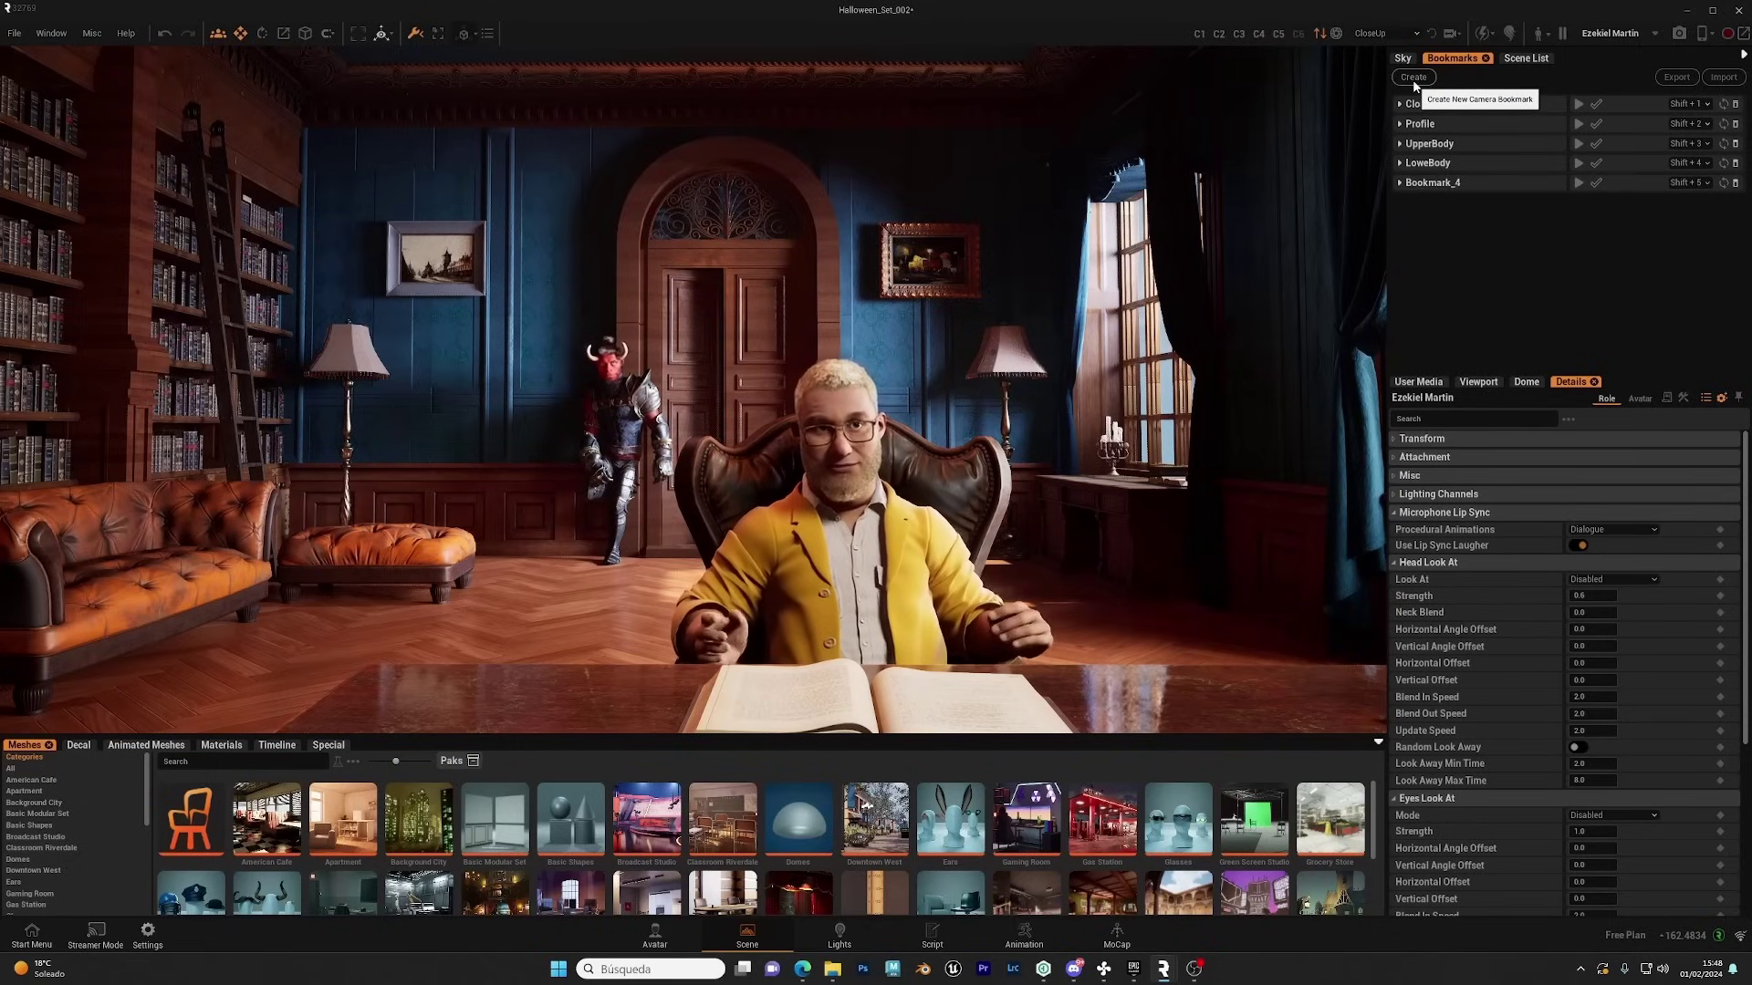
{"action": "left_click", "coordinate": [1401, 184]}
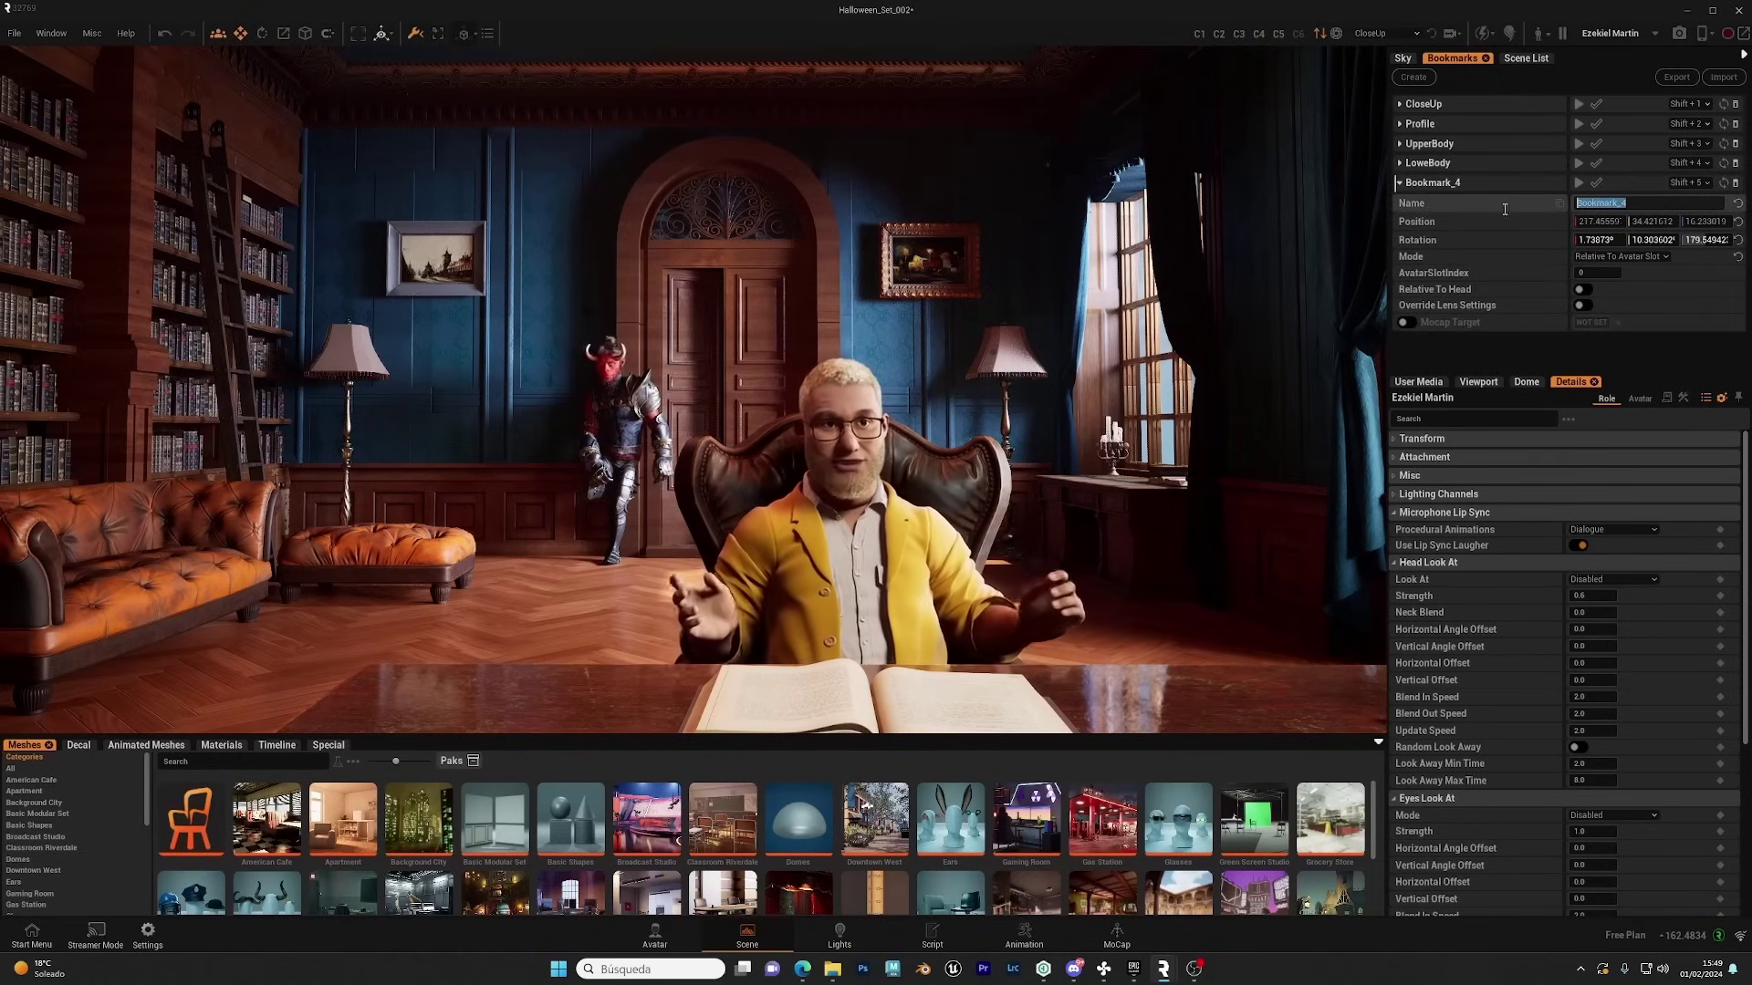
{"action": "type", "text": "Tu"}
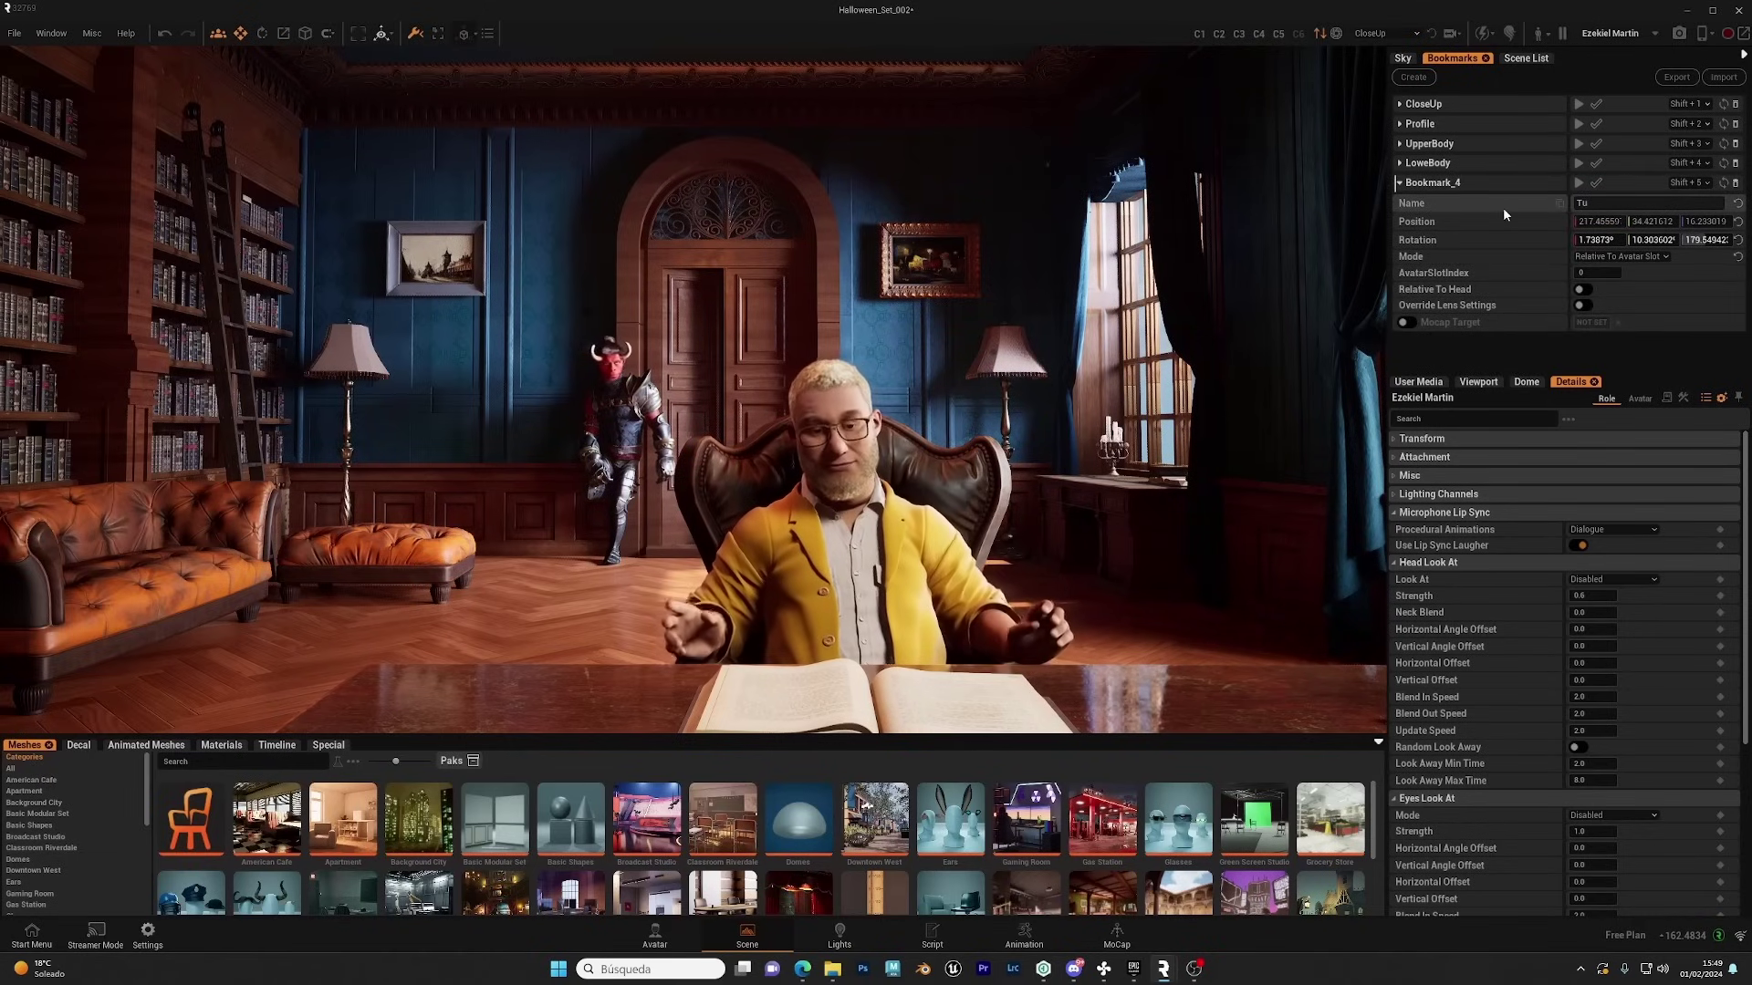
{"action": "type", "text": "torial"}
{"action": "key", "text": "Return"}
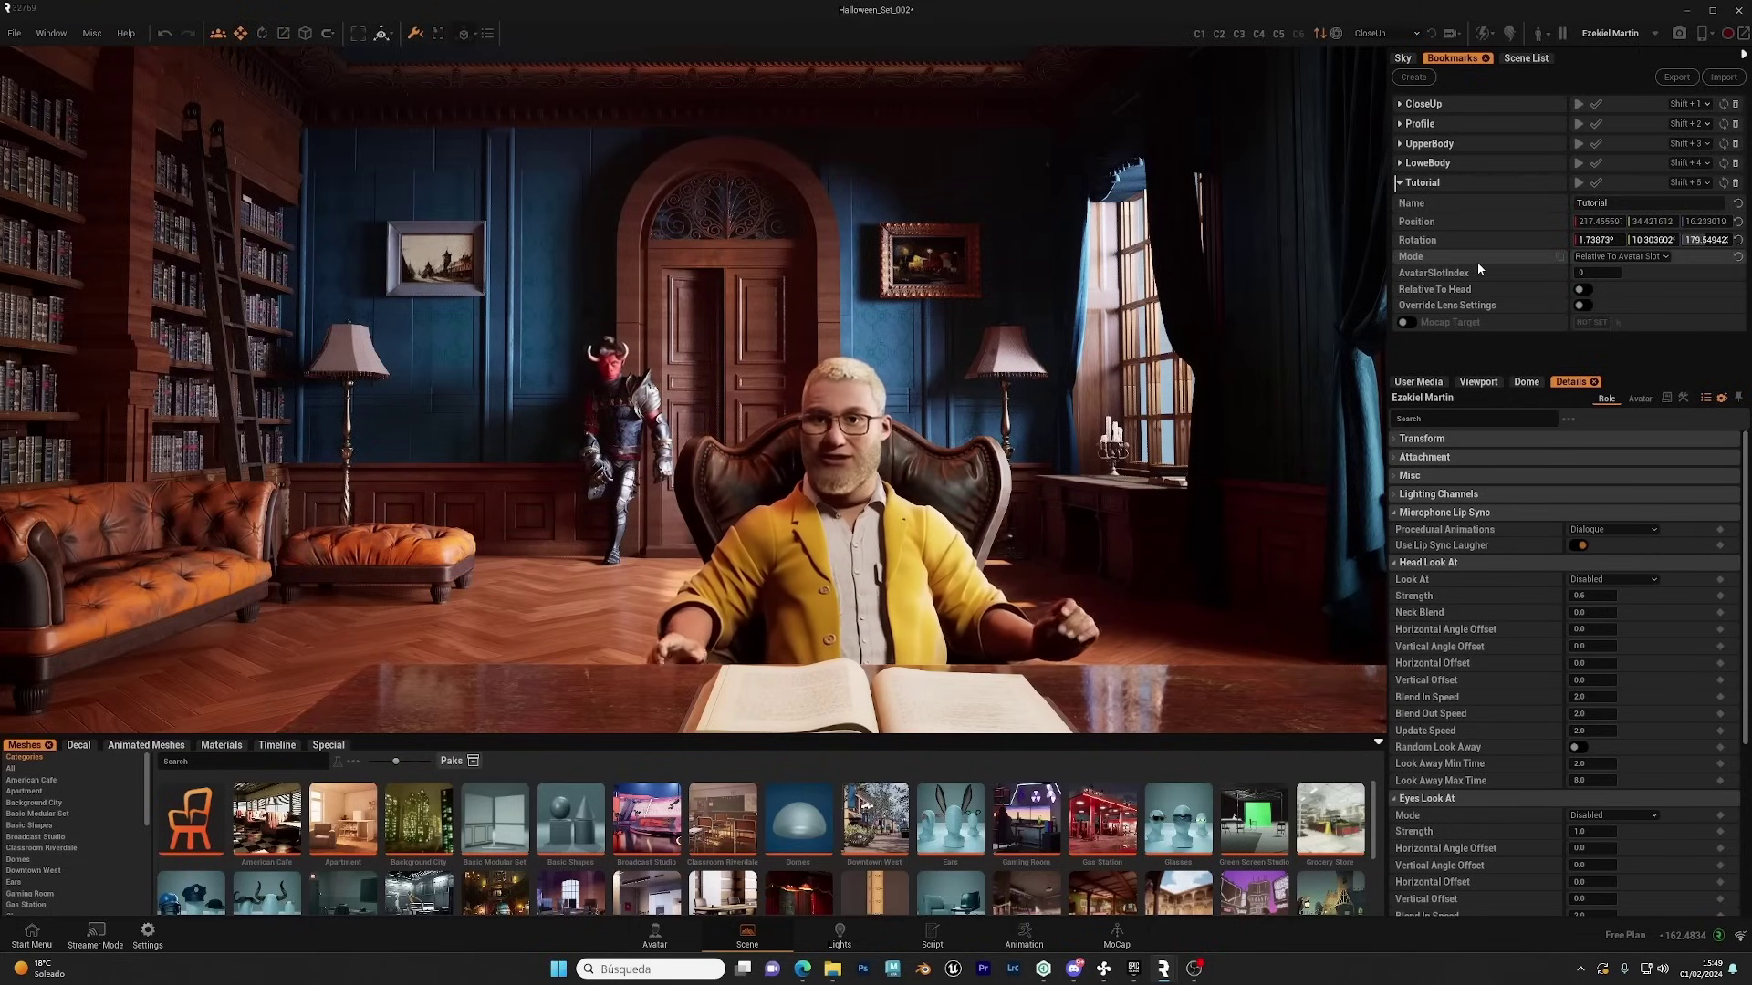
Step: Try the Tutorial bookmark's Absolute mode, then settle on Relative To Last Selected Avatar
{"action": "left_click", "coordinate": [1665, 258]}
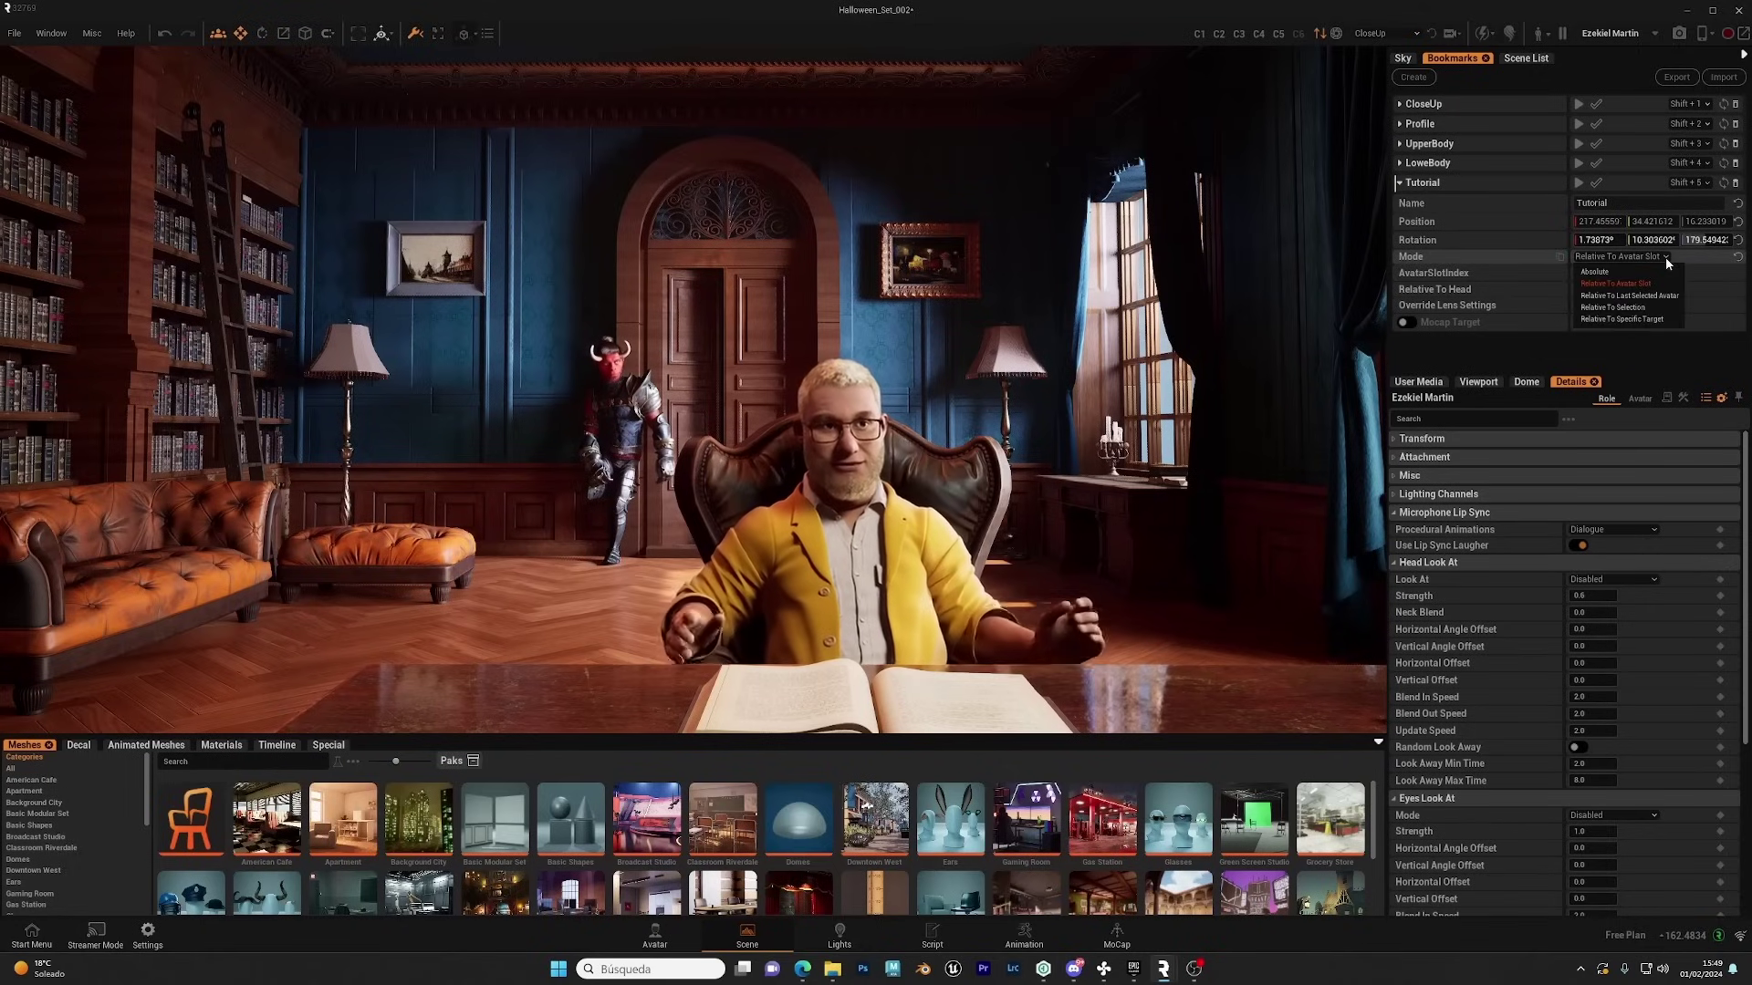
{"action": "left_click", "coordinate": [1603, 273]}
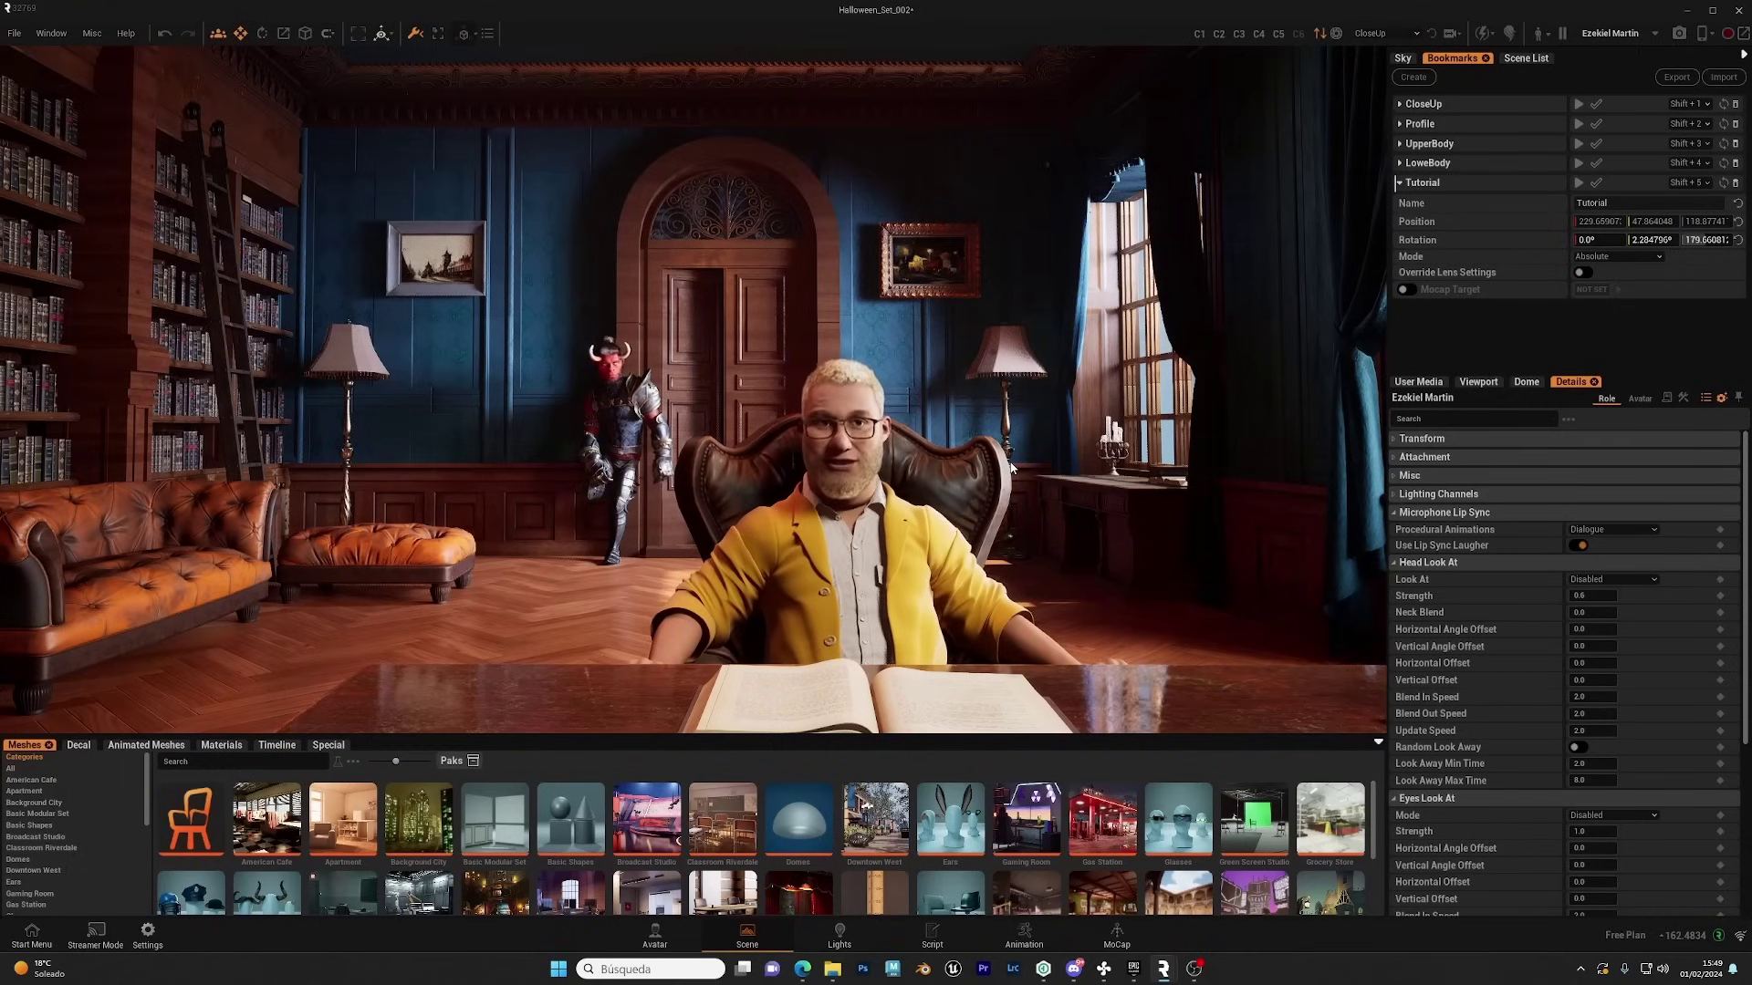
{"action": "left_click", "coordinate": [1632, 257]}
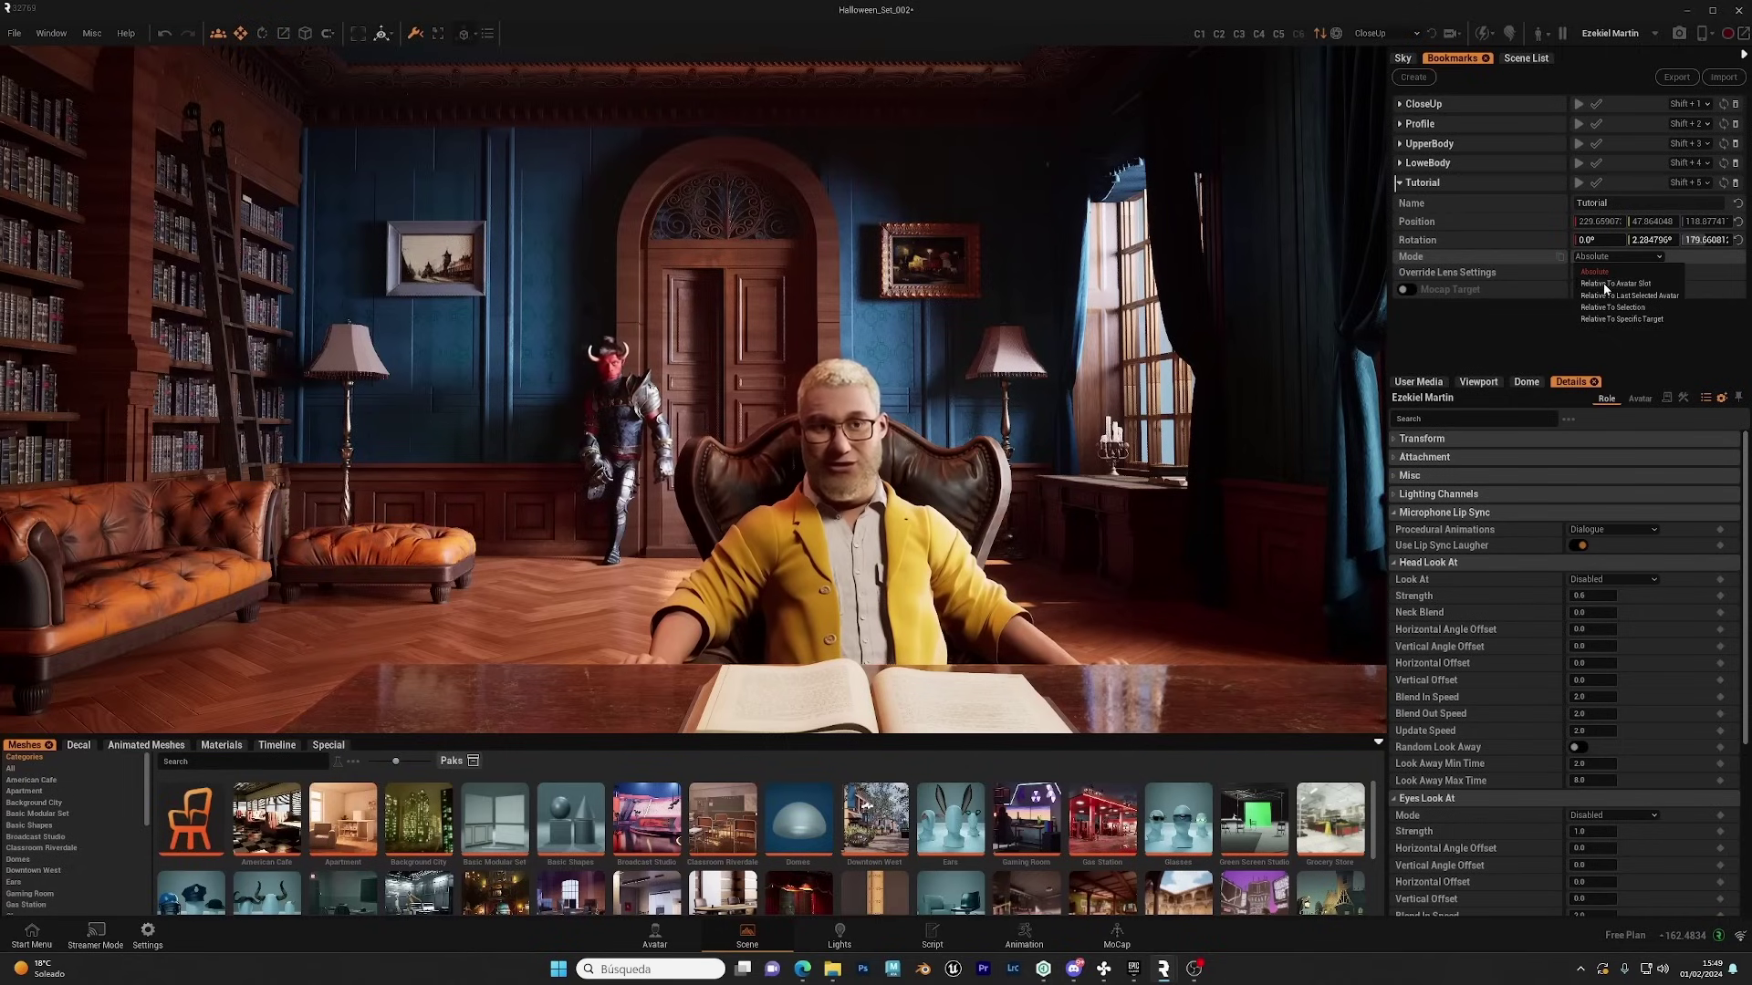
{"action": "left_click", "coordinate": [1605, 284]}
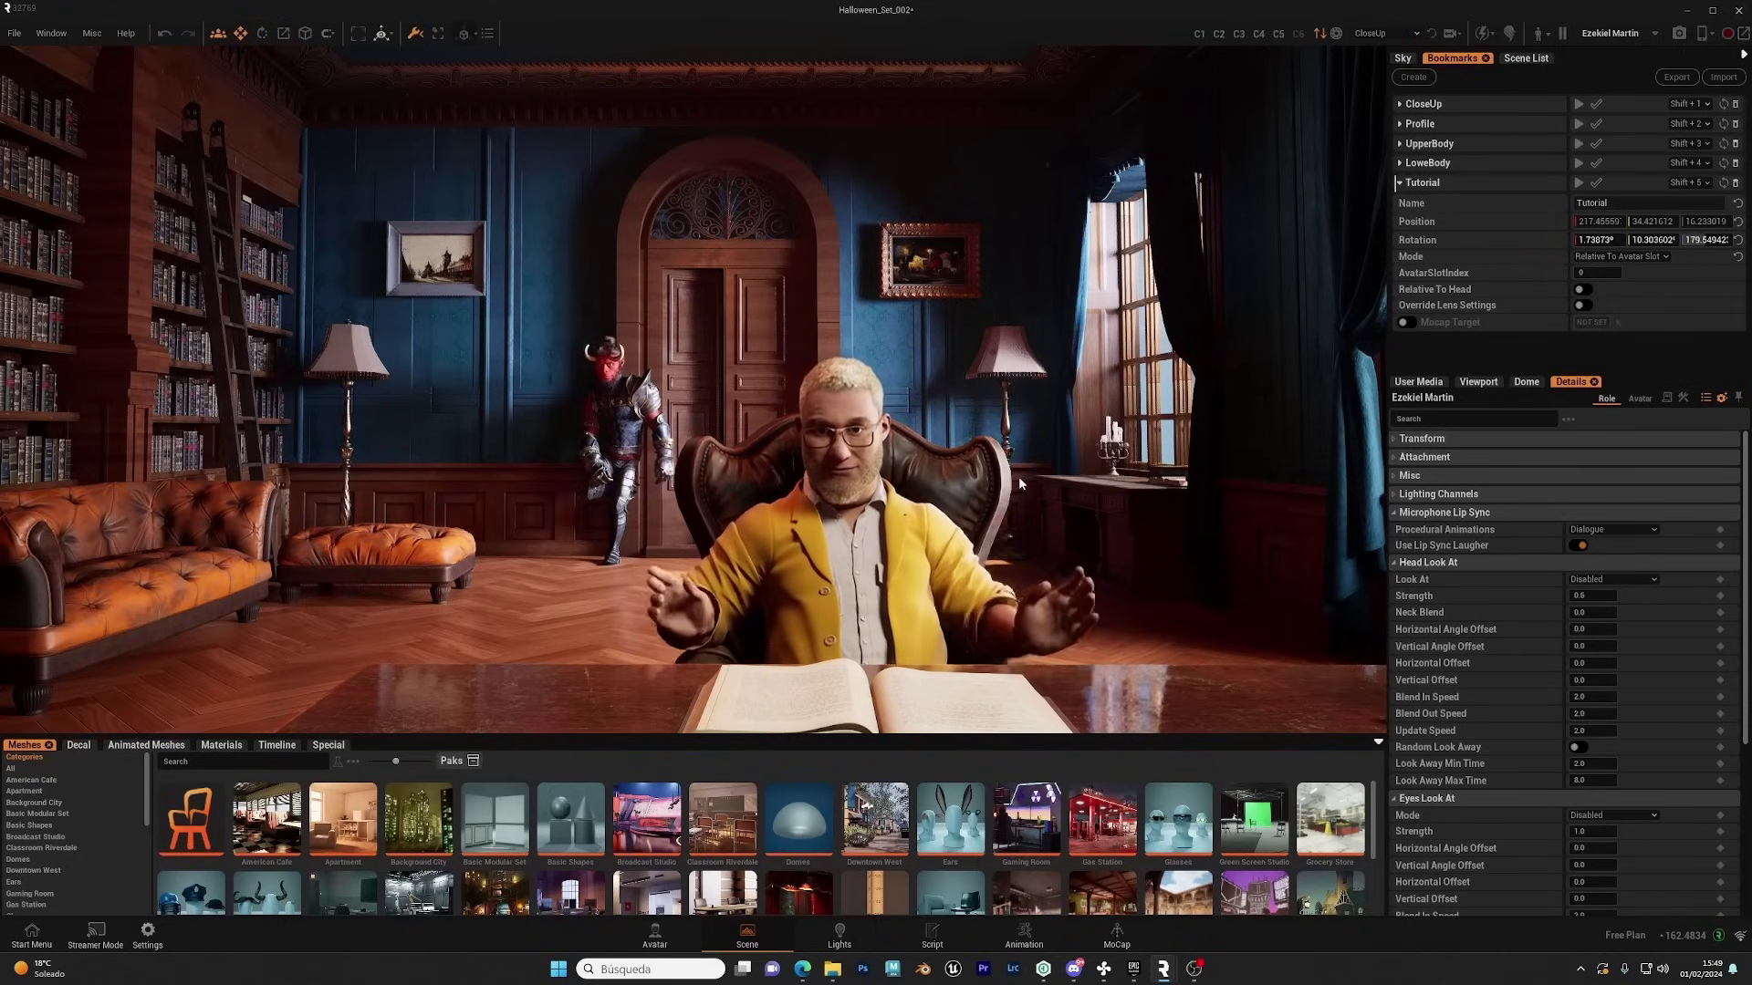
{"action": "left_click", "coordinate": [1629, 257]}
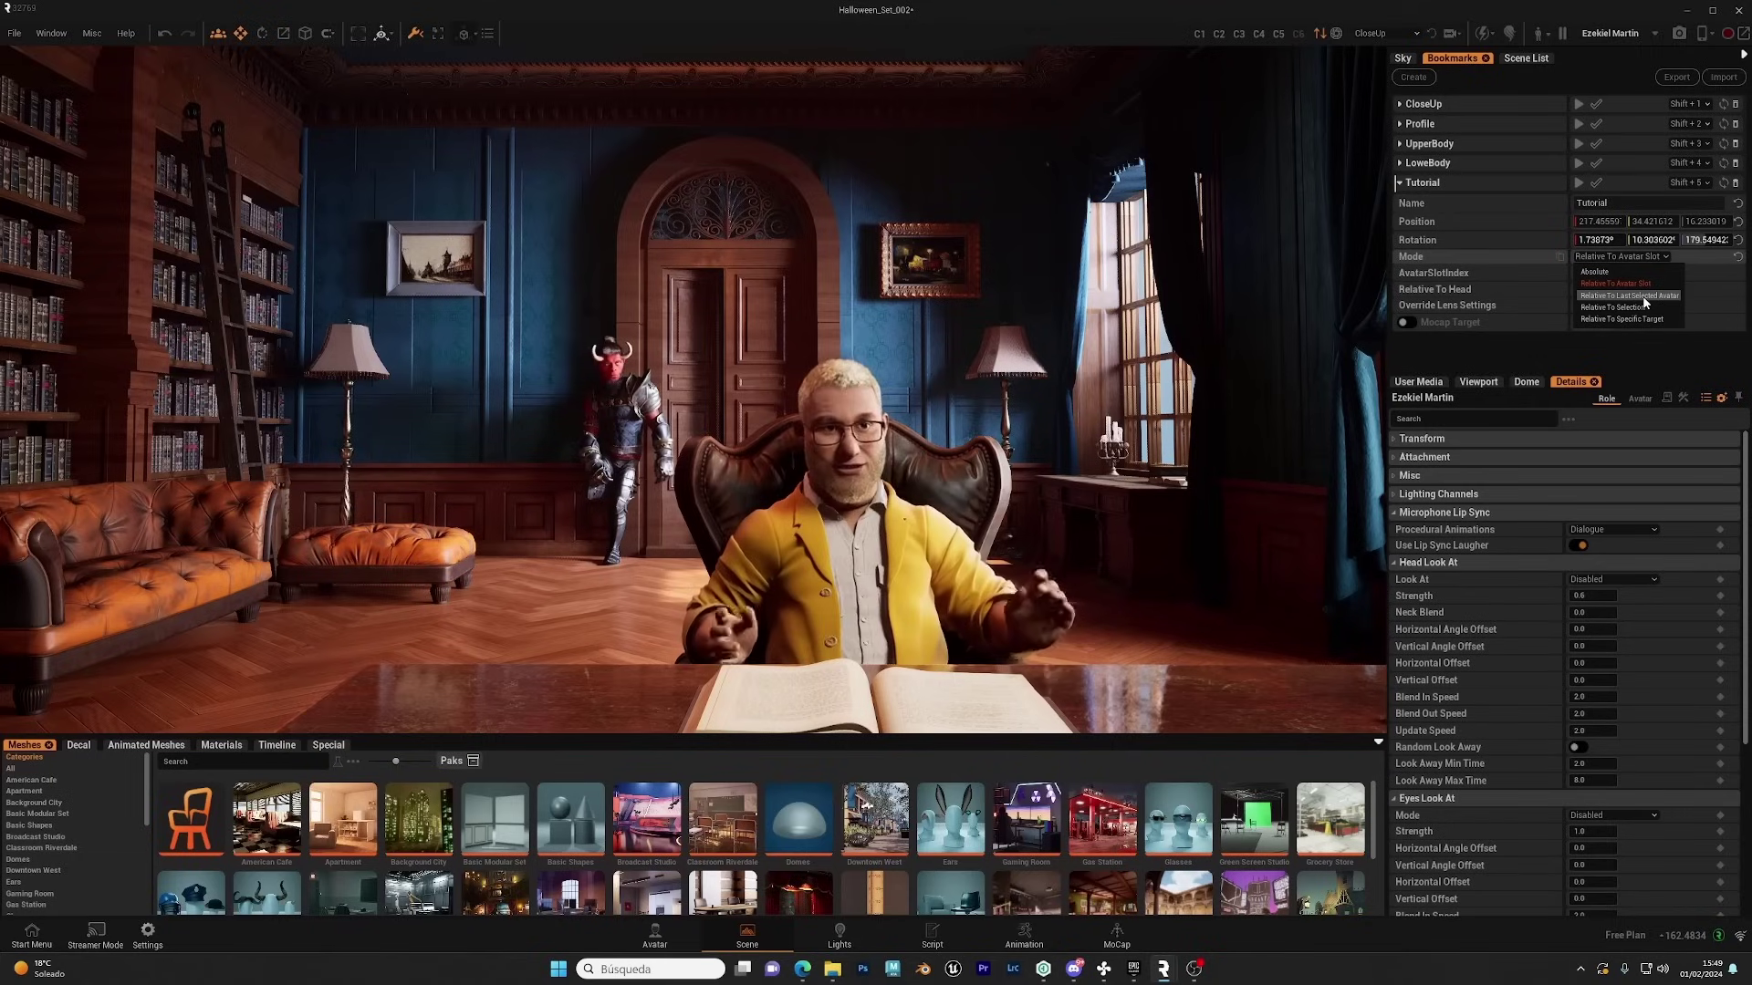
{"action": "left_click", "coordinate": [1643, 298]}
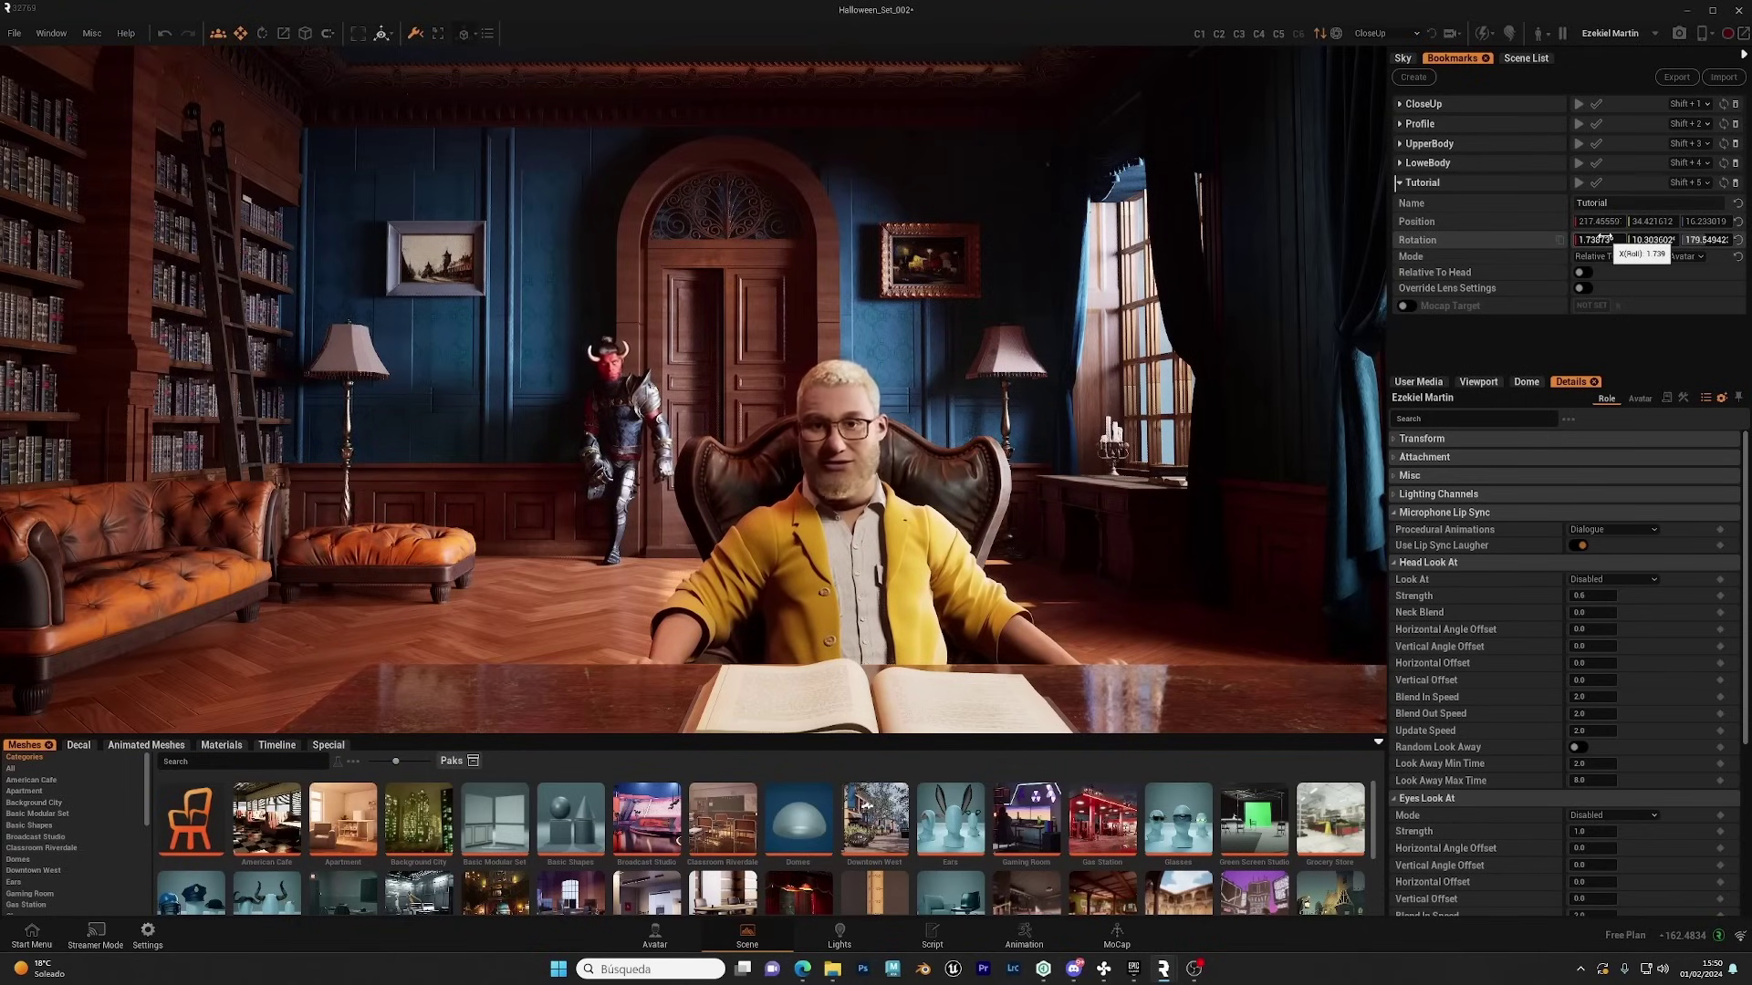
Step: Enable viewport lens overrides for the painting close-up: aperture 2.8, focus distance 223.0
{"action": "left_click", "coordinate": [1478, 382]}
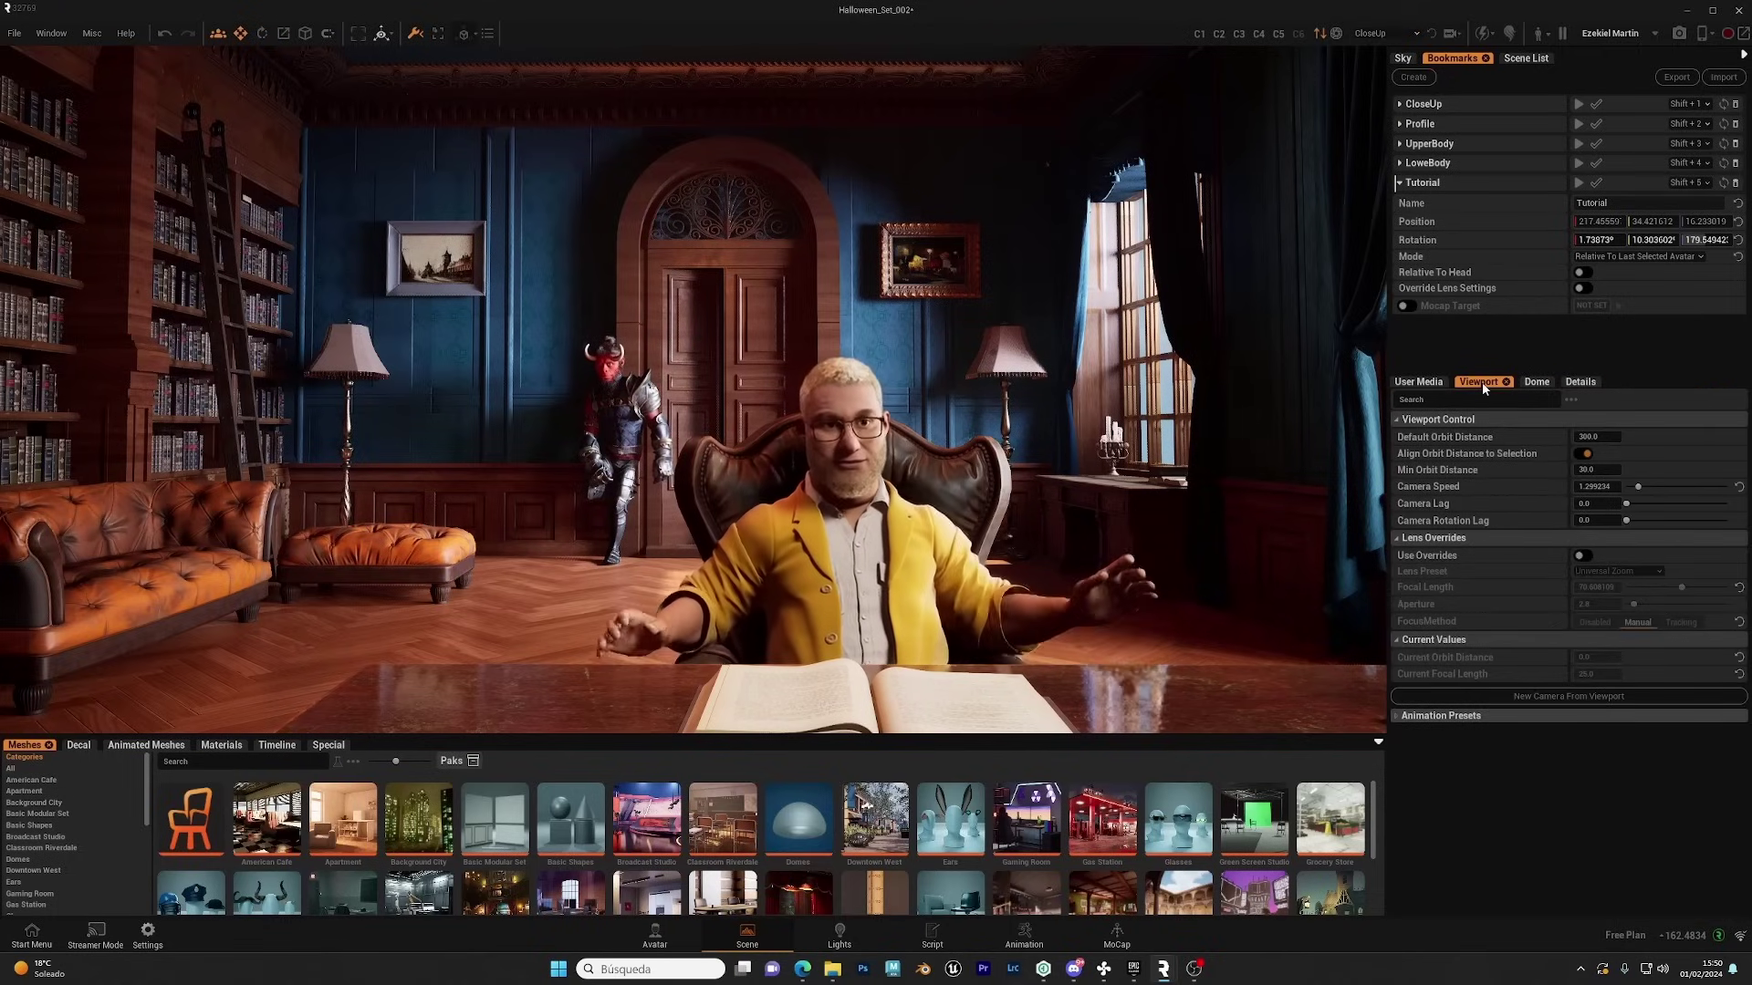
{"action": "left_click", "coordinate": [1583, 556]}
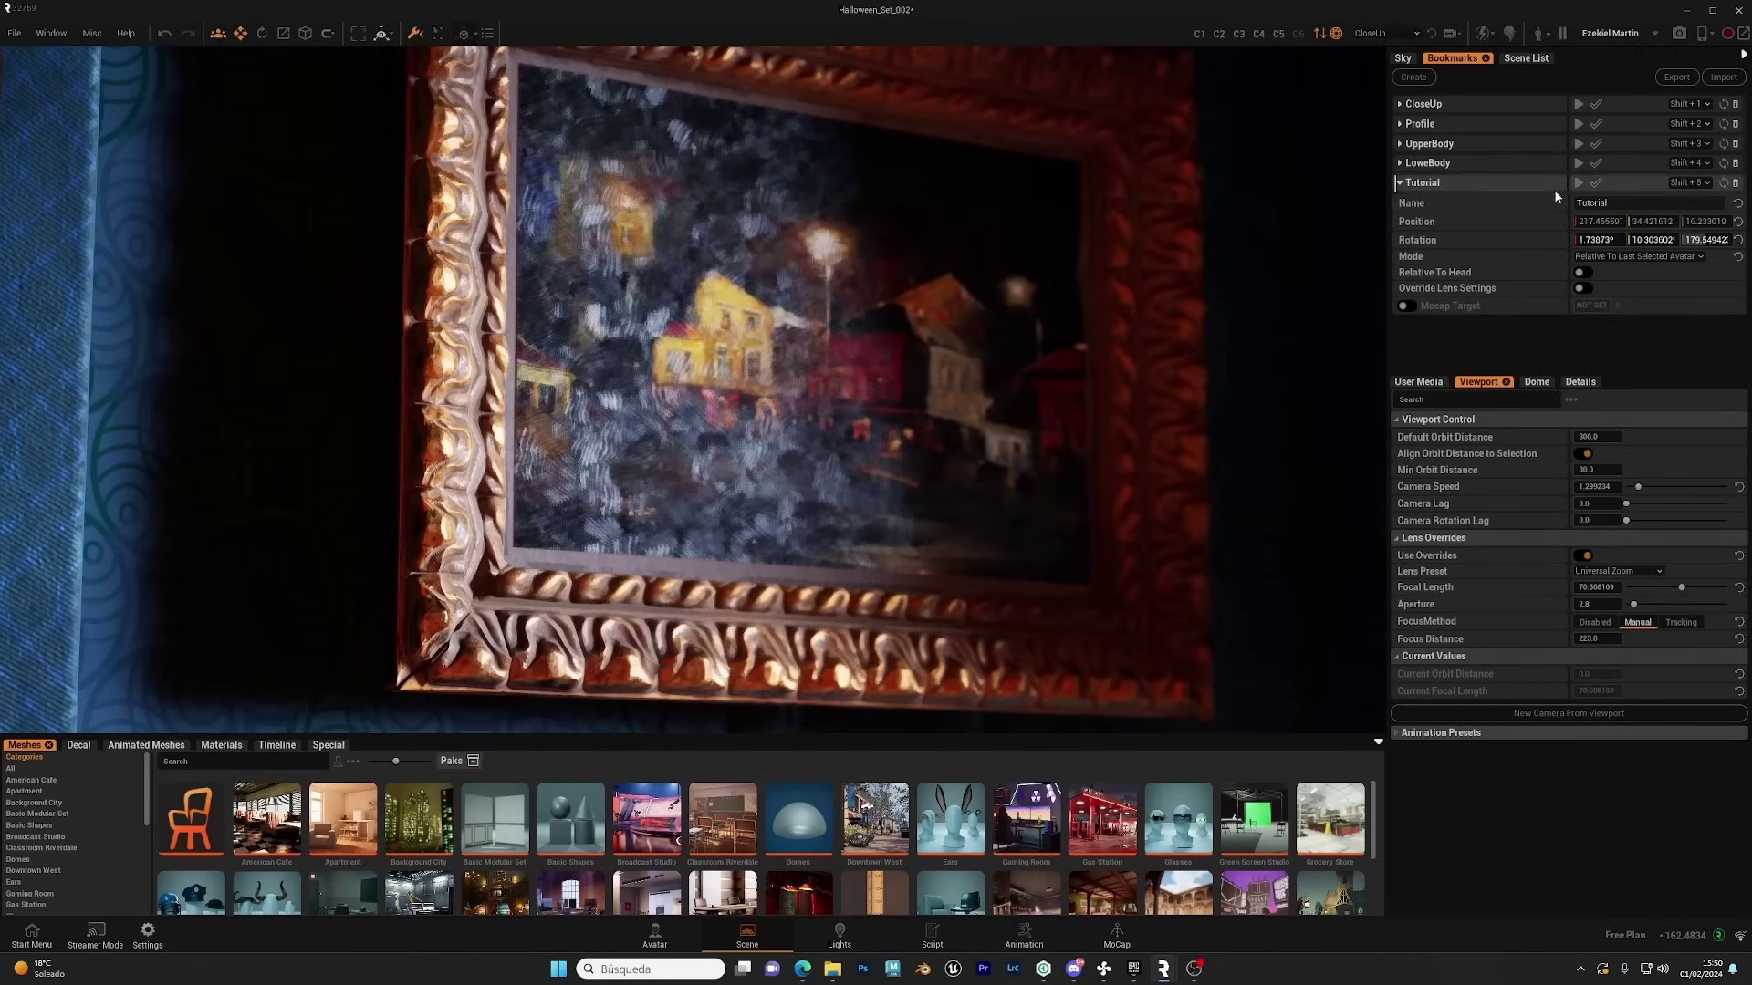
Step: Store the painting close-up in the Tutorial bookmark and switch lens overrides off
{"action": "left_click", "coordinate": [1724, 185]}
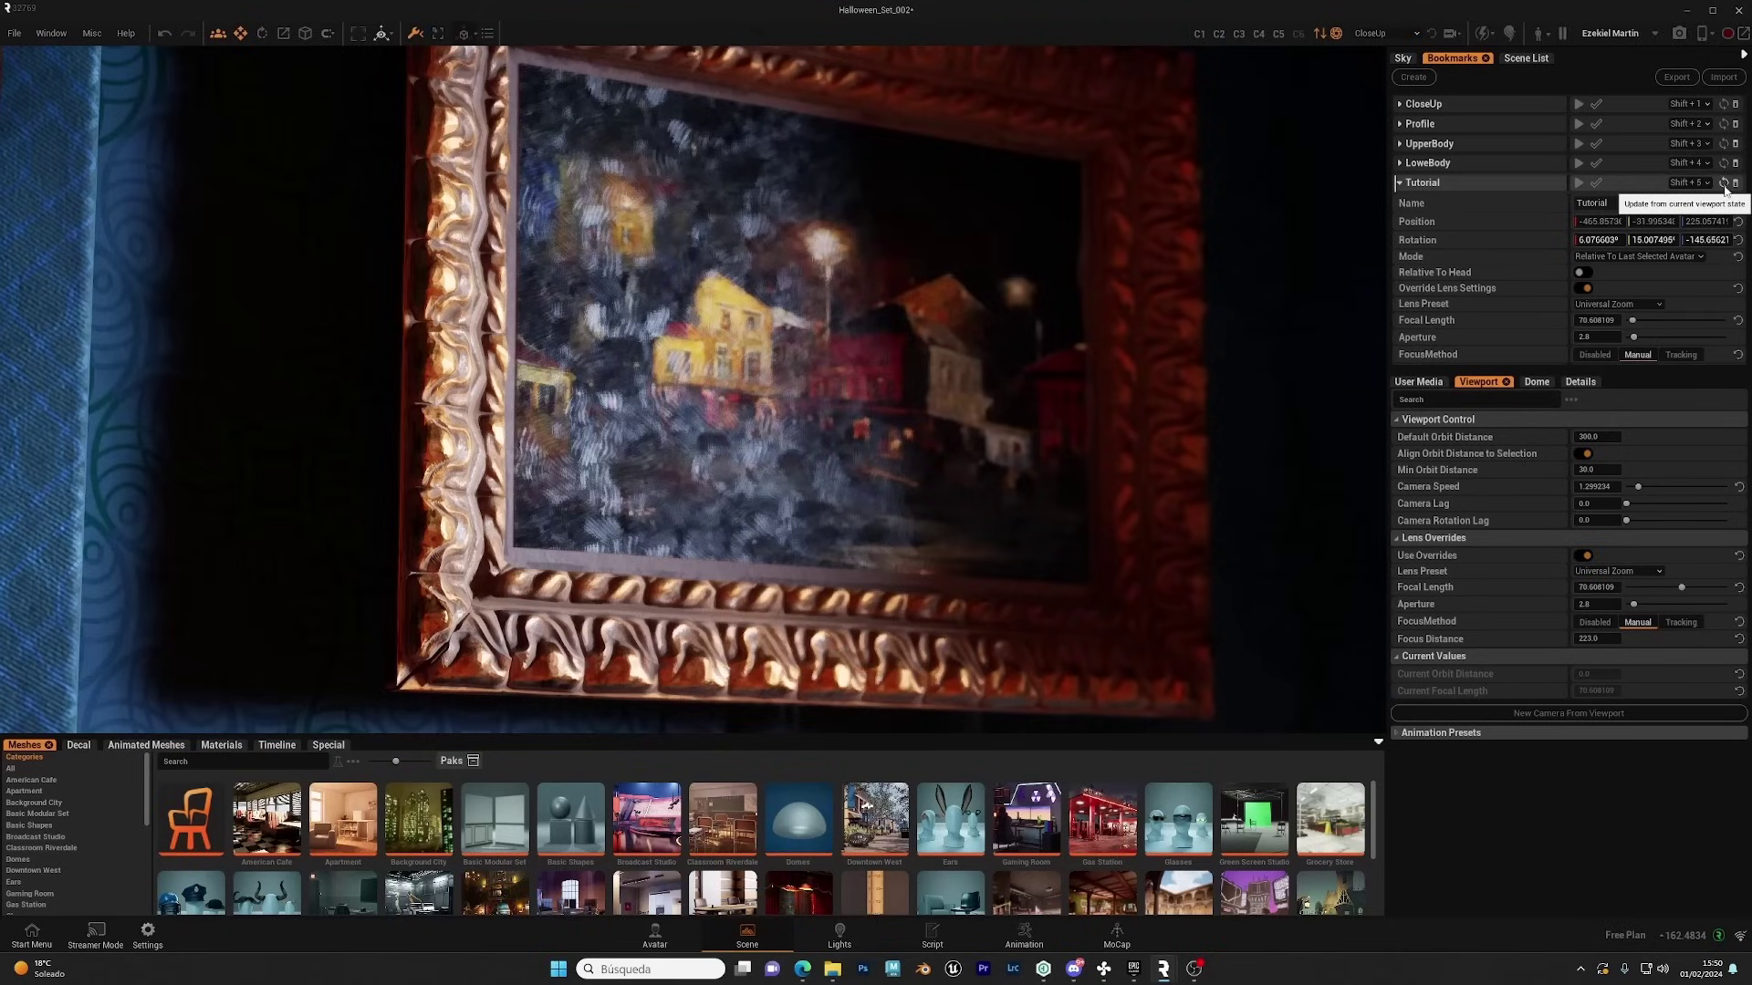
{"action": "left_click", "coordinate": [1337, 34]}
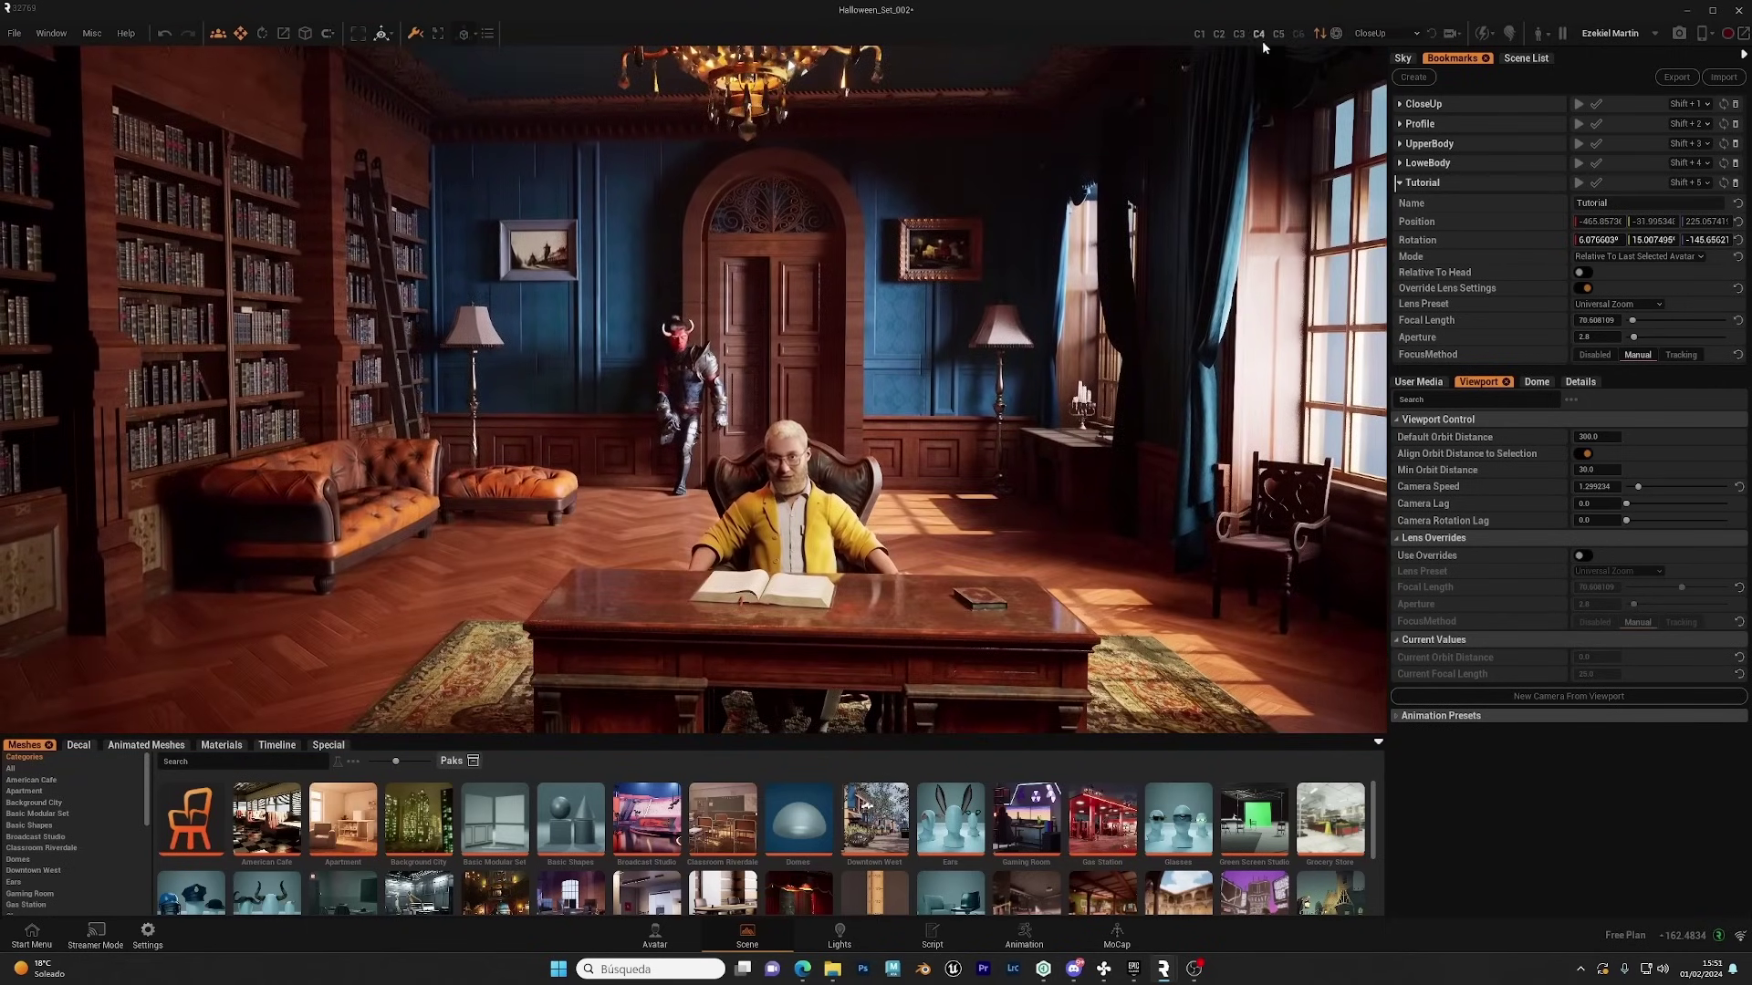
Step: Recall the Tutorial painting close-up, then return to a medium desk shot with overrides off
{"action": "left_click", "coordinate": [1279, 34]}
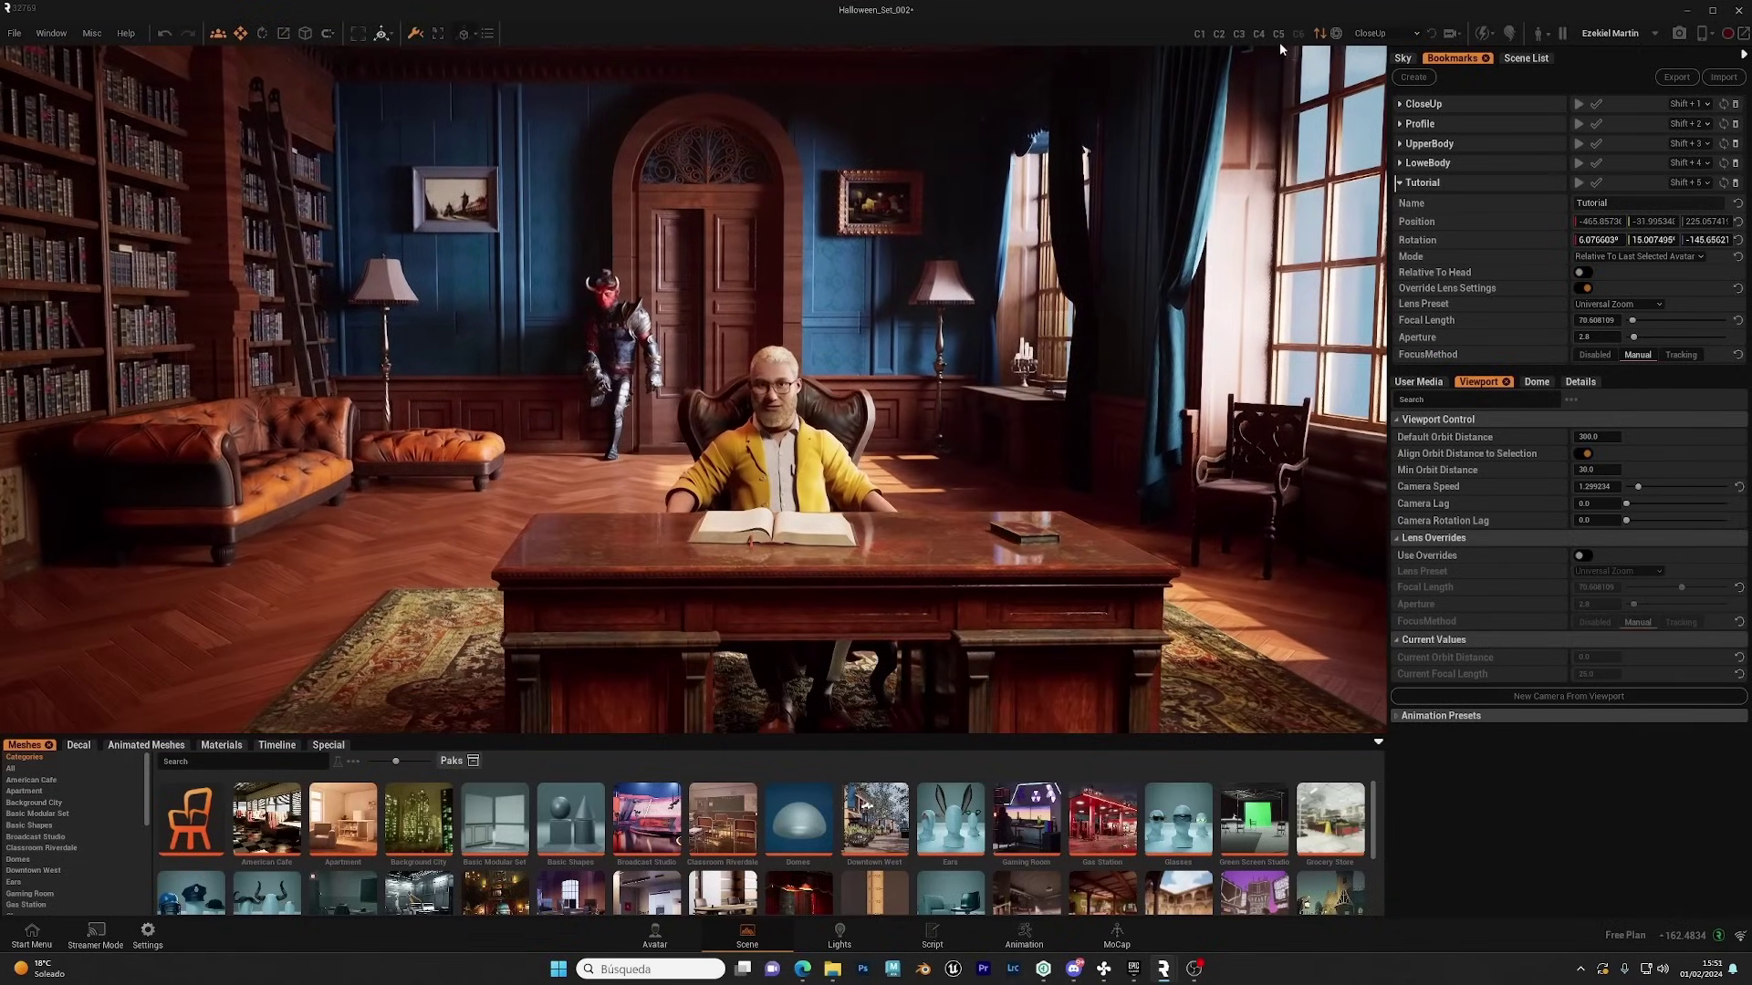
{"action": "left_click", "coordinate": [1279, 37]}
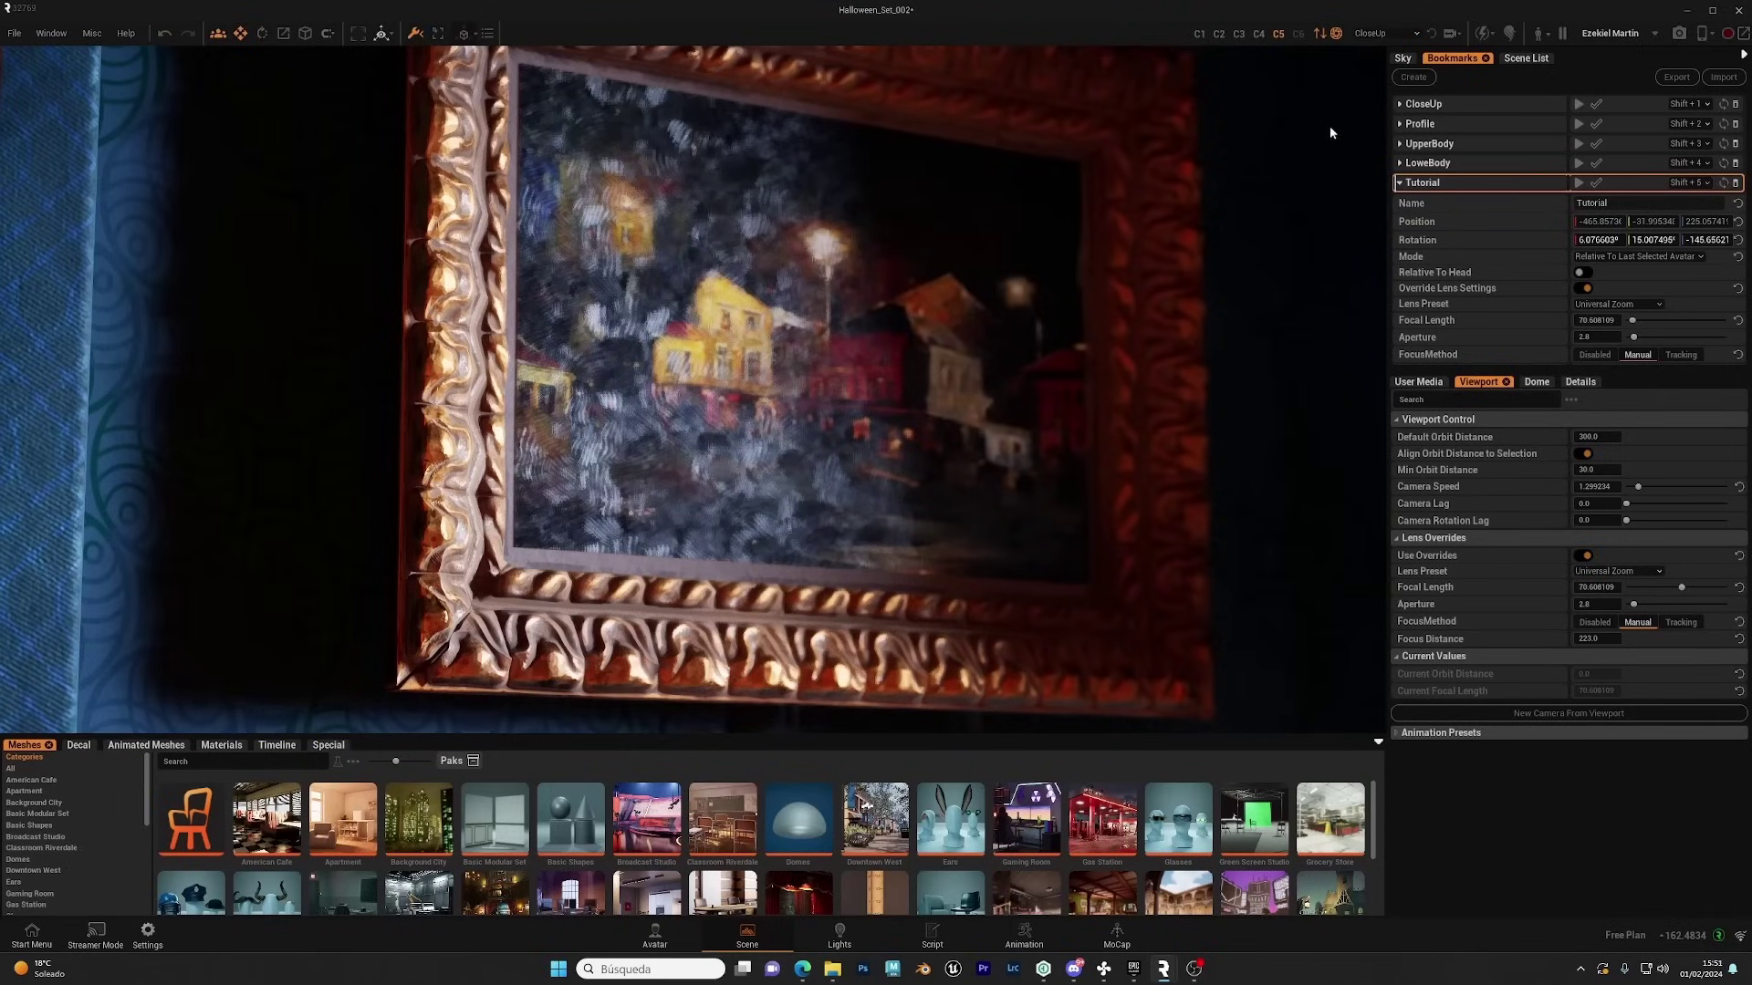
{"action": "left_click", "coordinate": [1319, 34]}
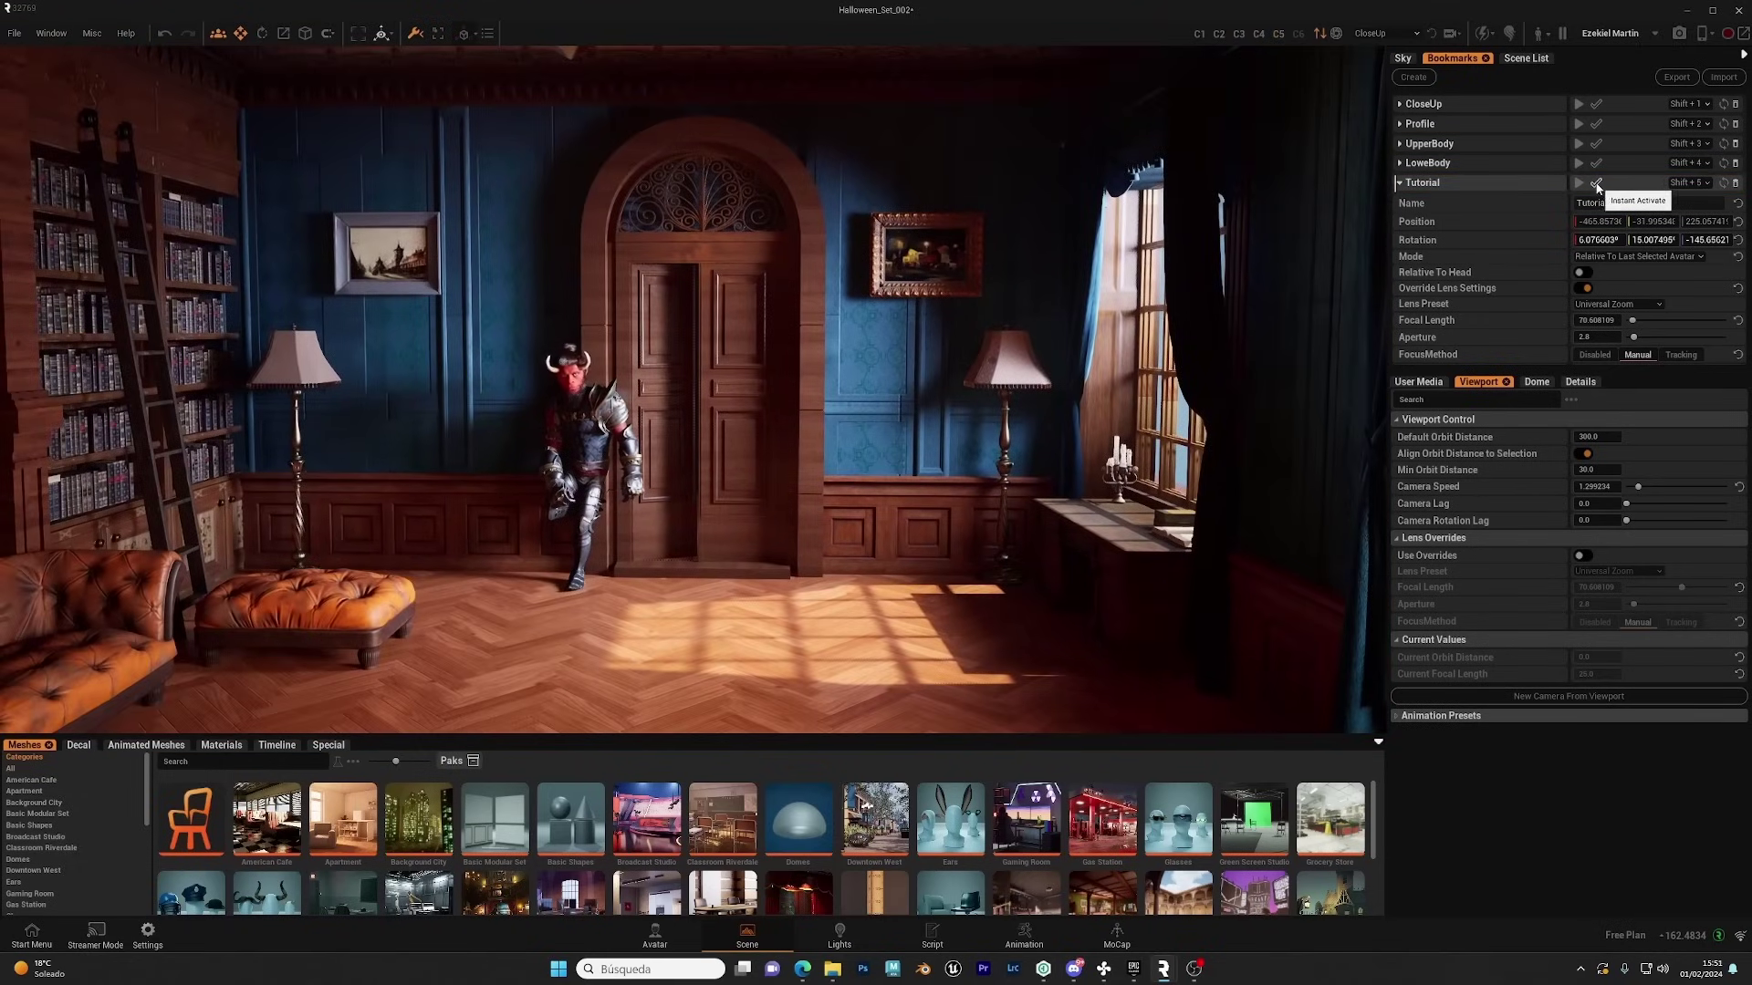
{"action": "left_click", "coordinate": [1596, 186]}
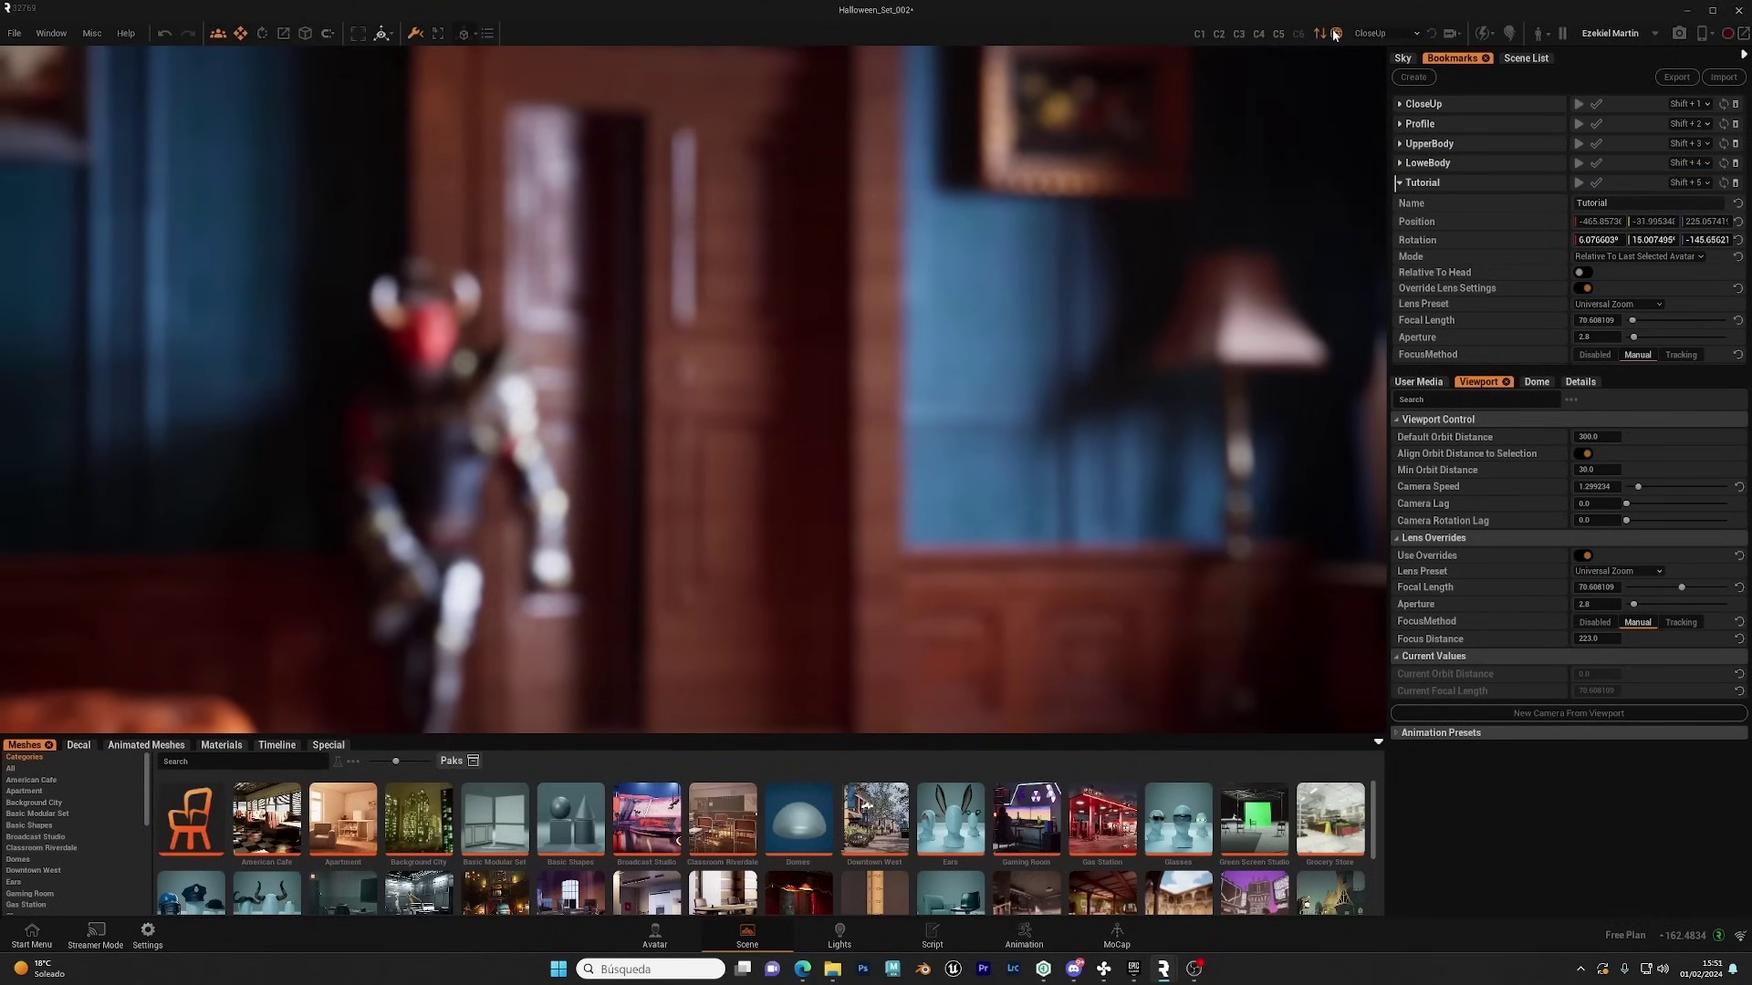
{"action": "left_click", "coordinate": [1335, 34]}
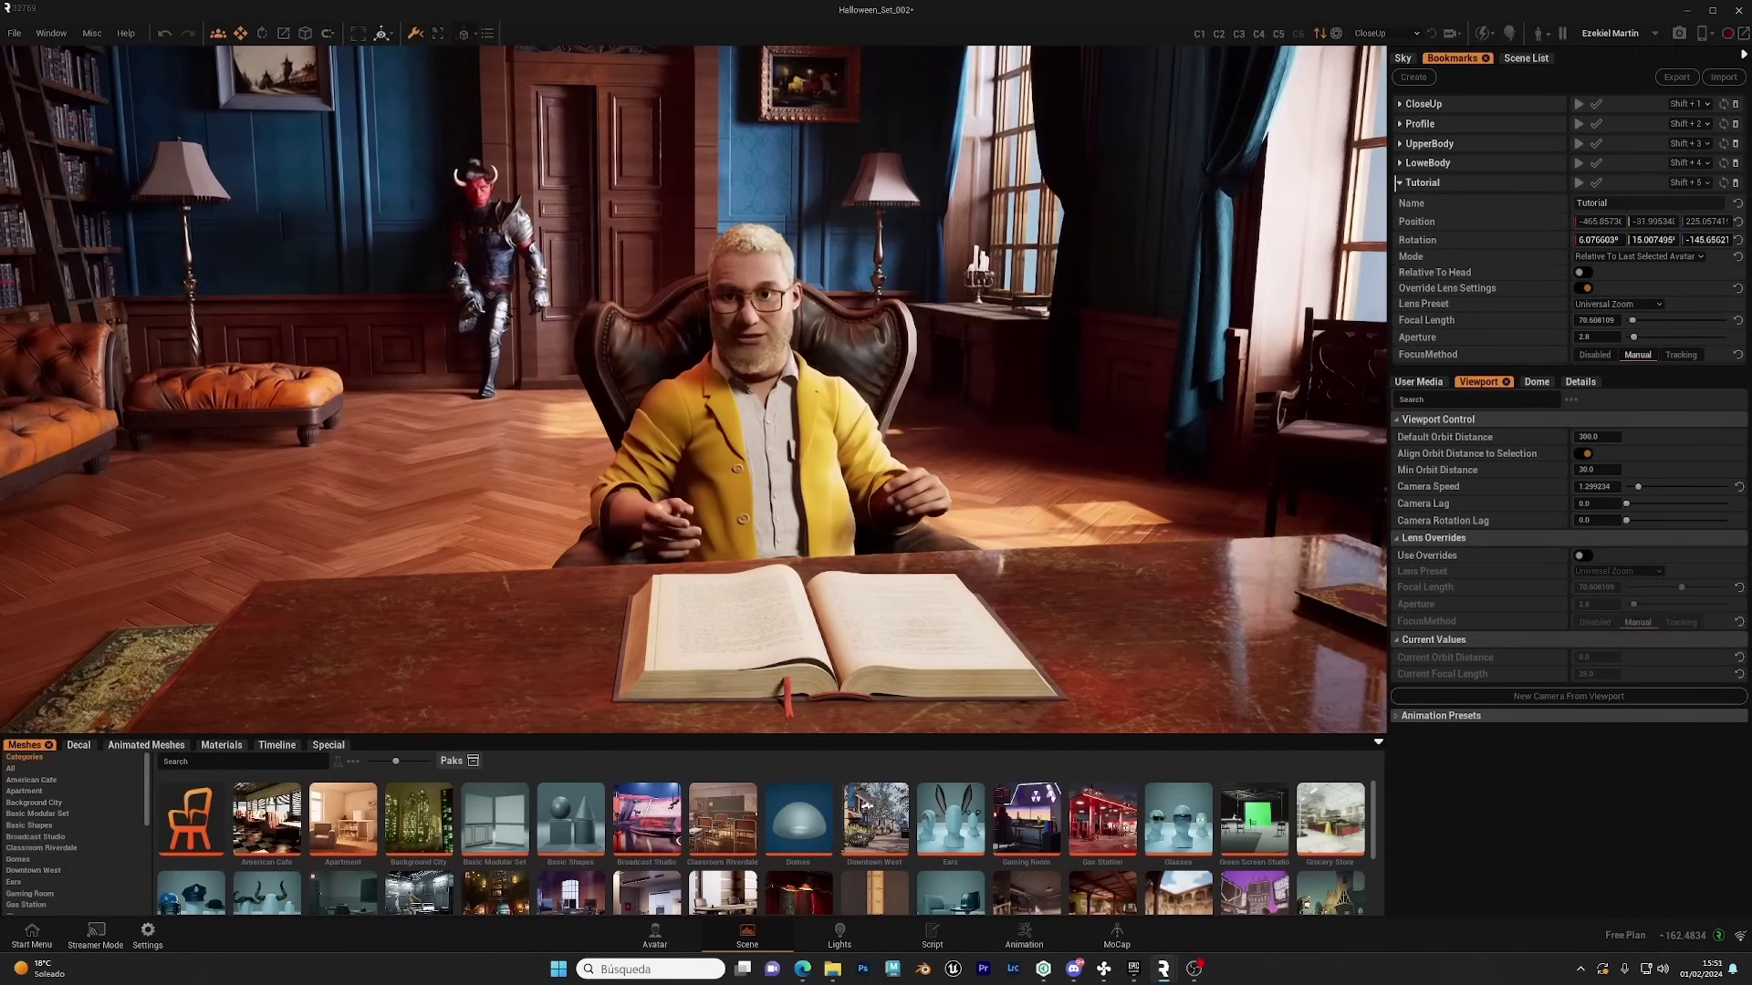
Step: Add a sixth bookmark named 'Relative' with mode Relative To Last Selected Avatar
{"action": "left_click", "coordinate": [1399, 184]}
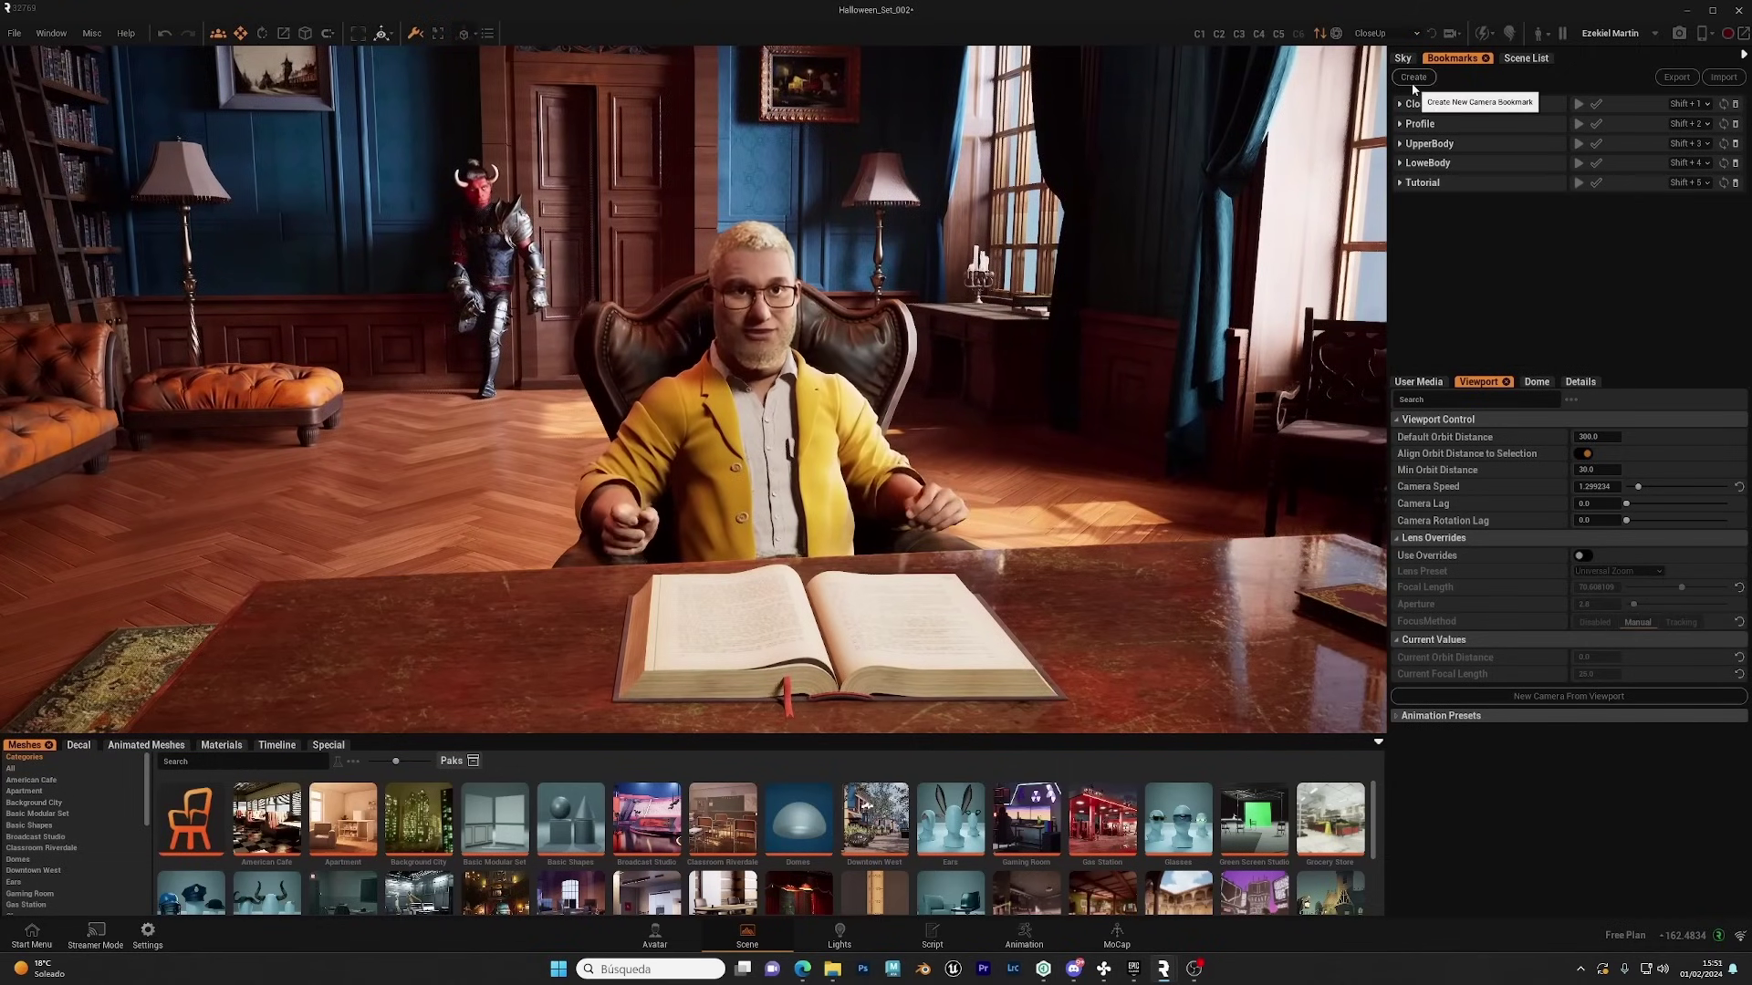
{"action": "left_click", "coordinate": [1415, 79]}
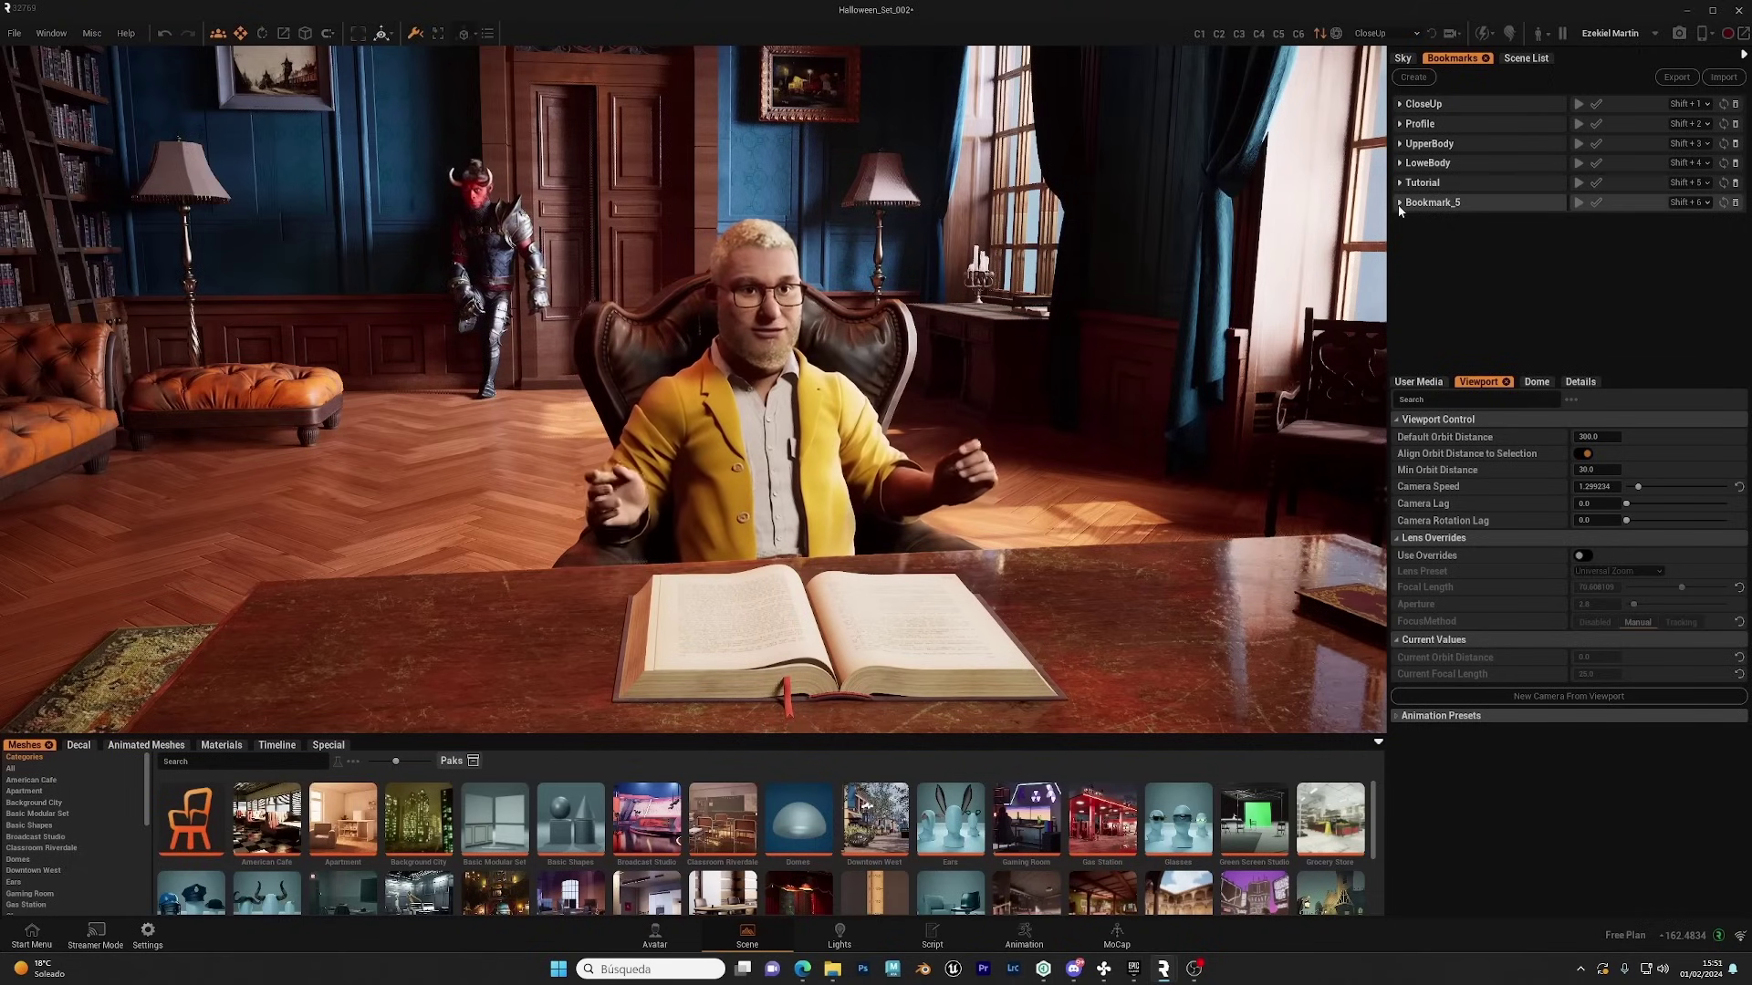
{"action": "left_click", "coordinate": [1399, 203]}
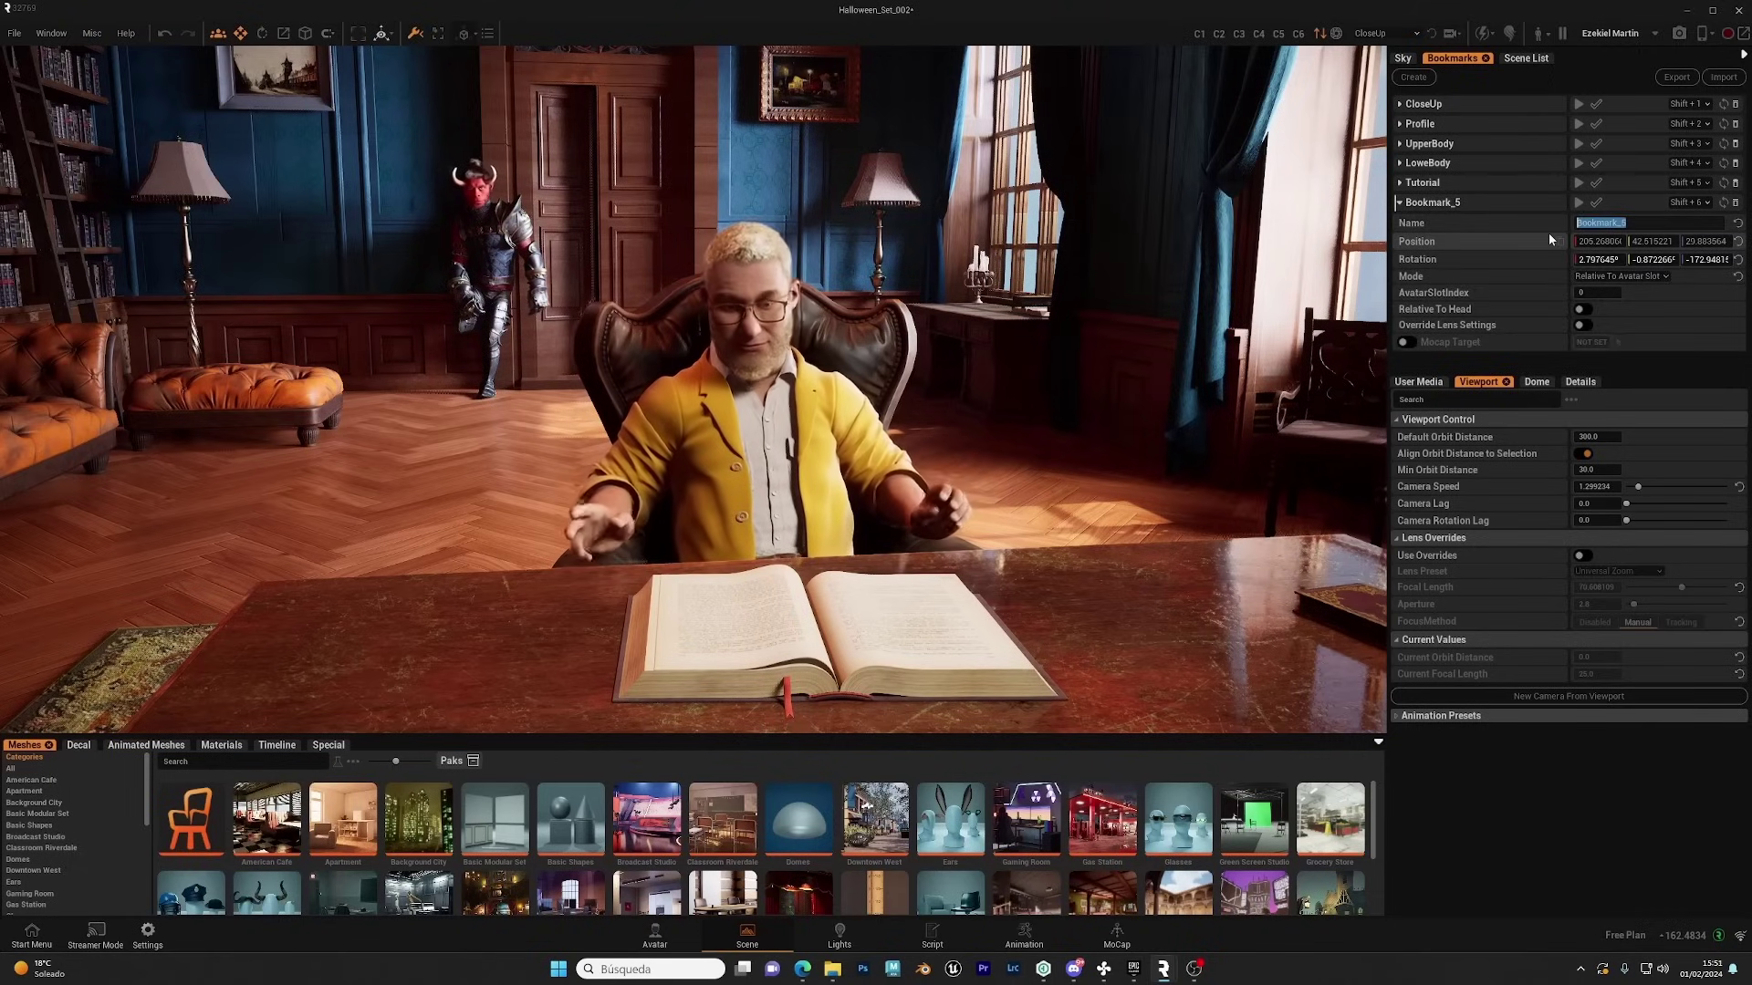
{"action": "type", "text": "Relative"}
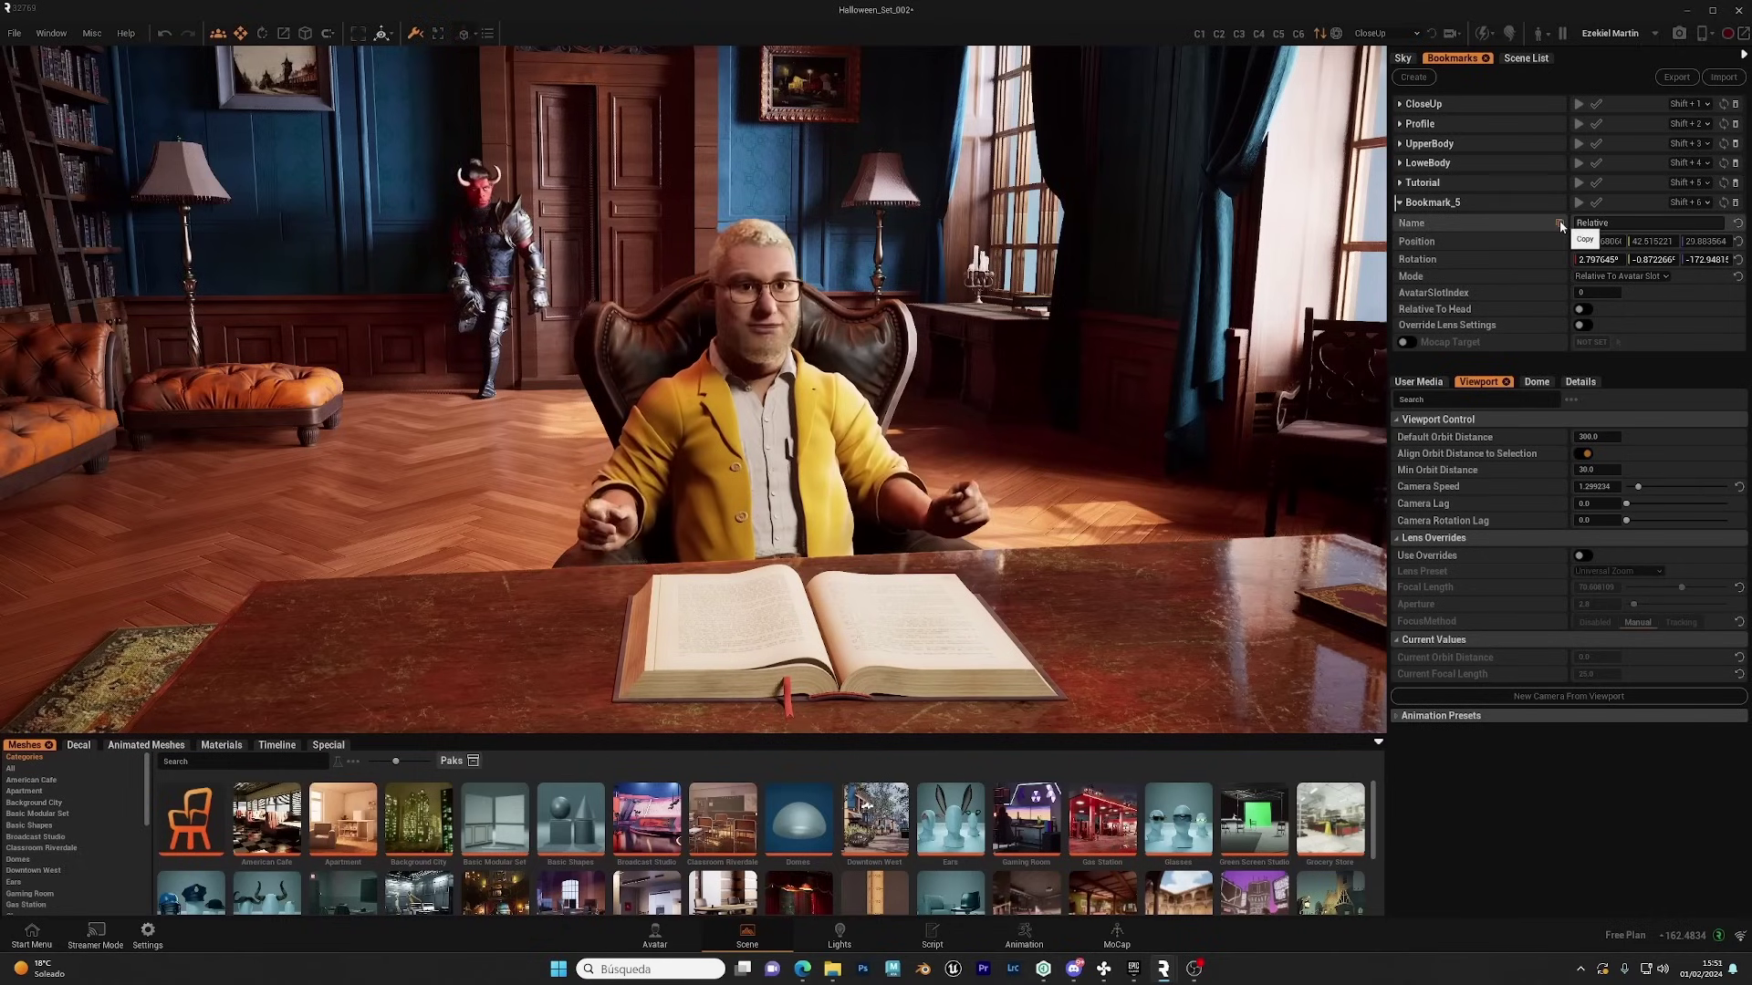
{"action": "key", "text": "Return"}
{"action": "left_click", "coordinate": [1660, 277]}
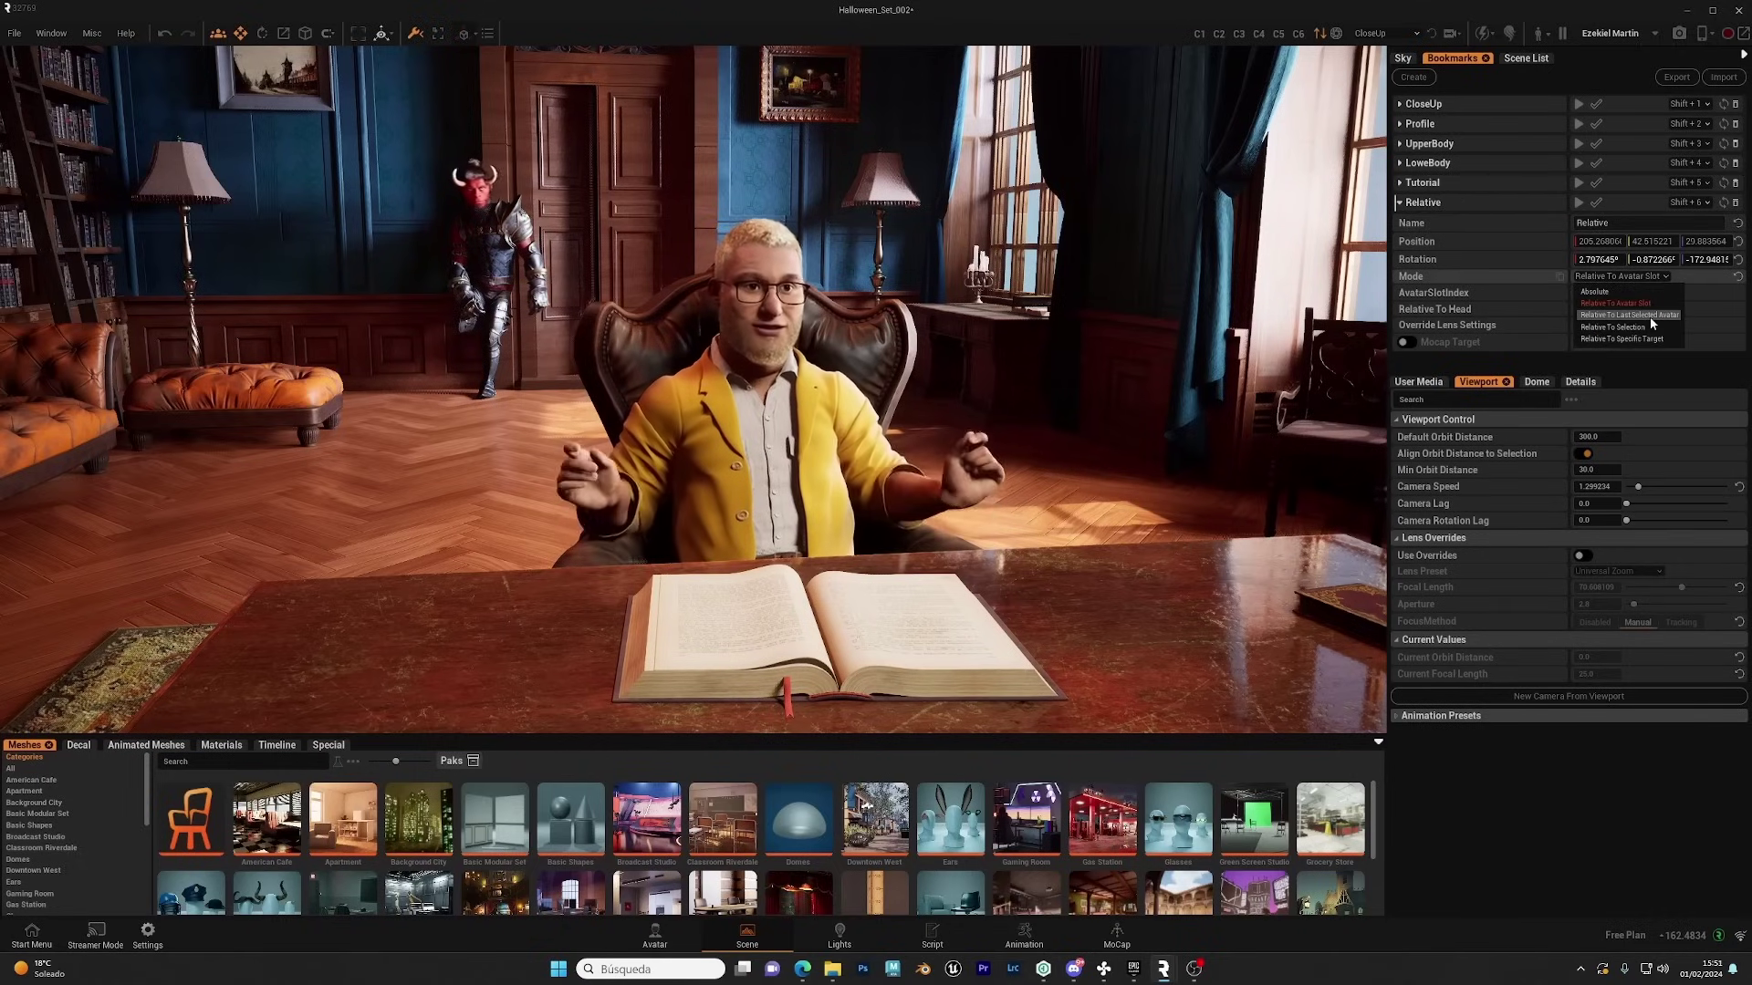
{"action": "left_click", "coordinate": [1650, 316]}
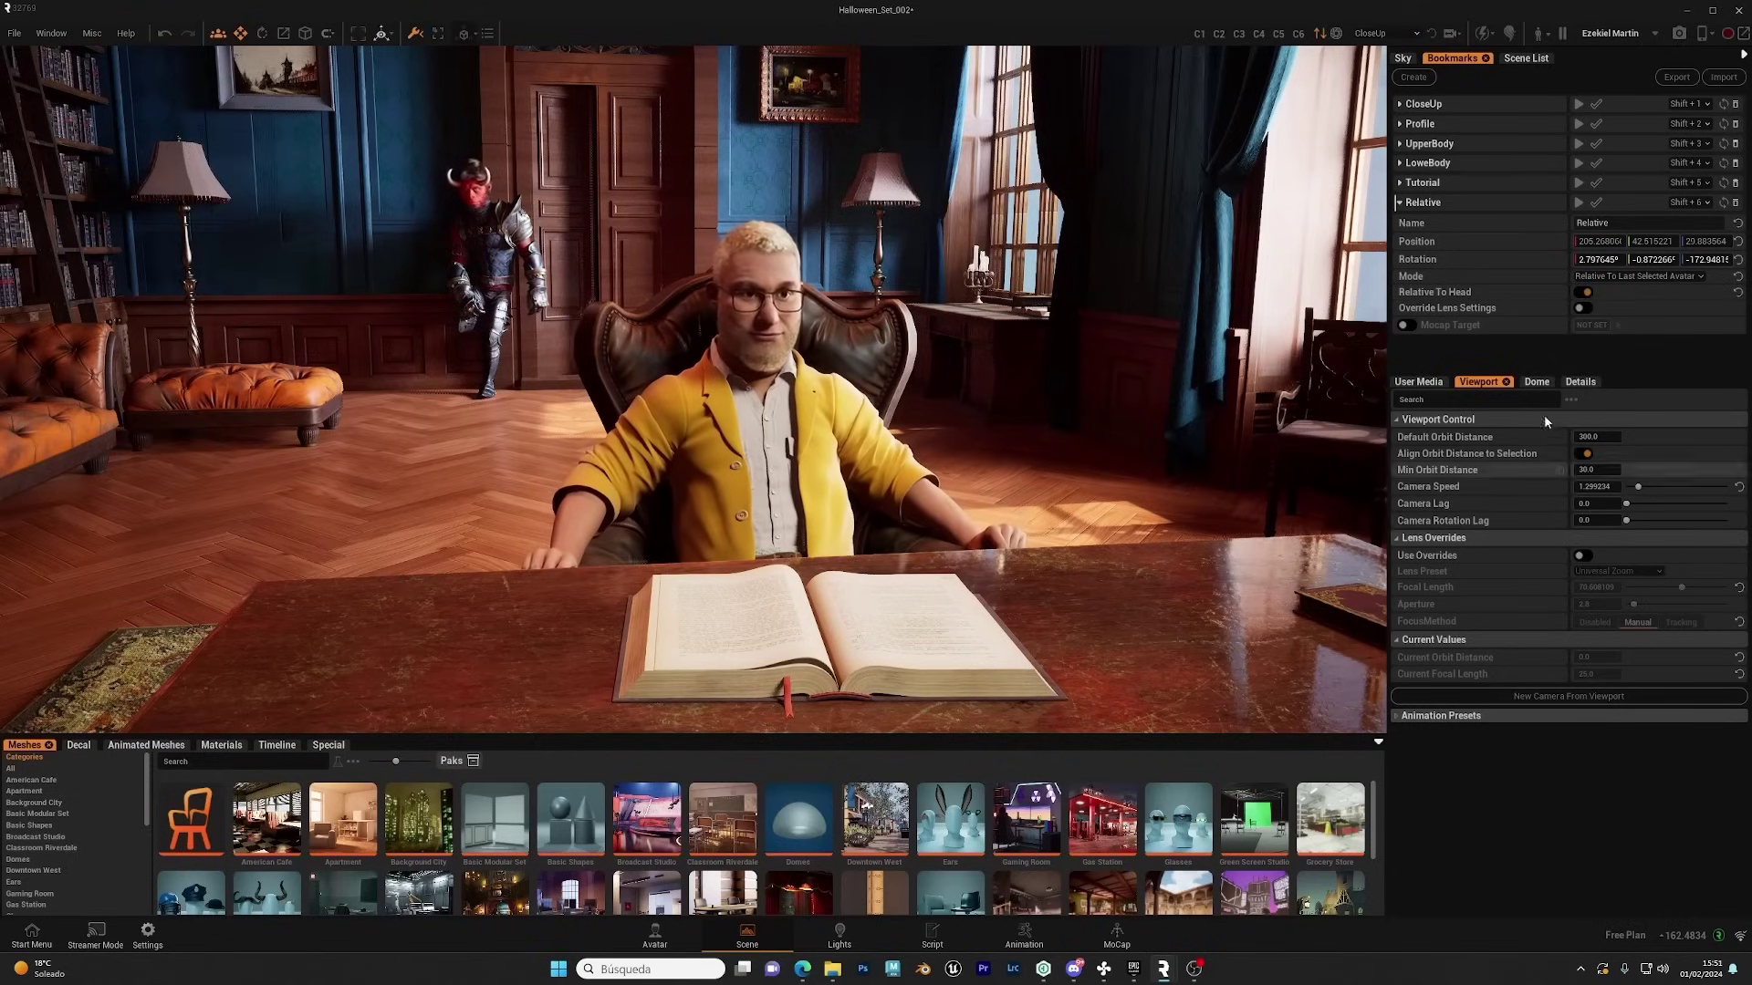
Step: Turn on lens overrides, focus on the avatar's face, and save this profile close-up into Relative
{"action": "left_click", "coordinate": [1582, 555]}
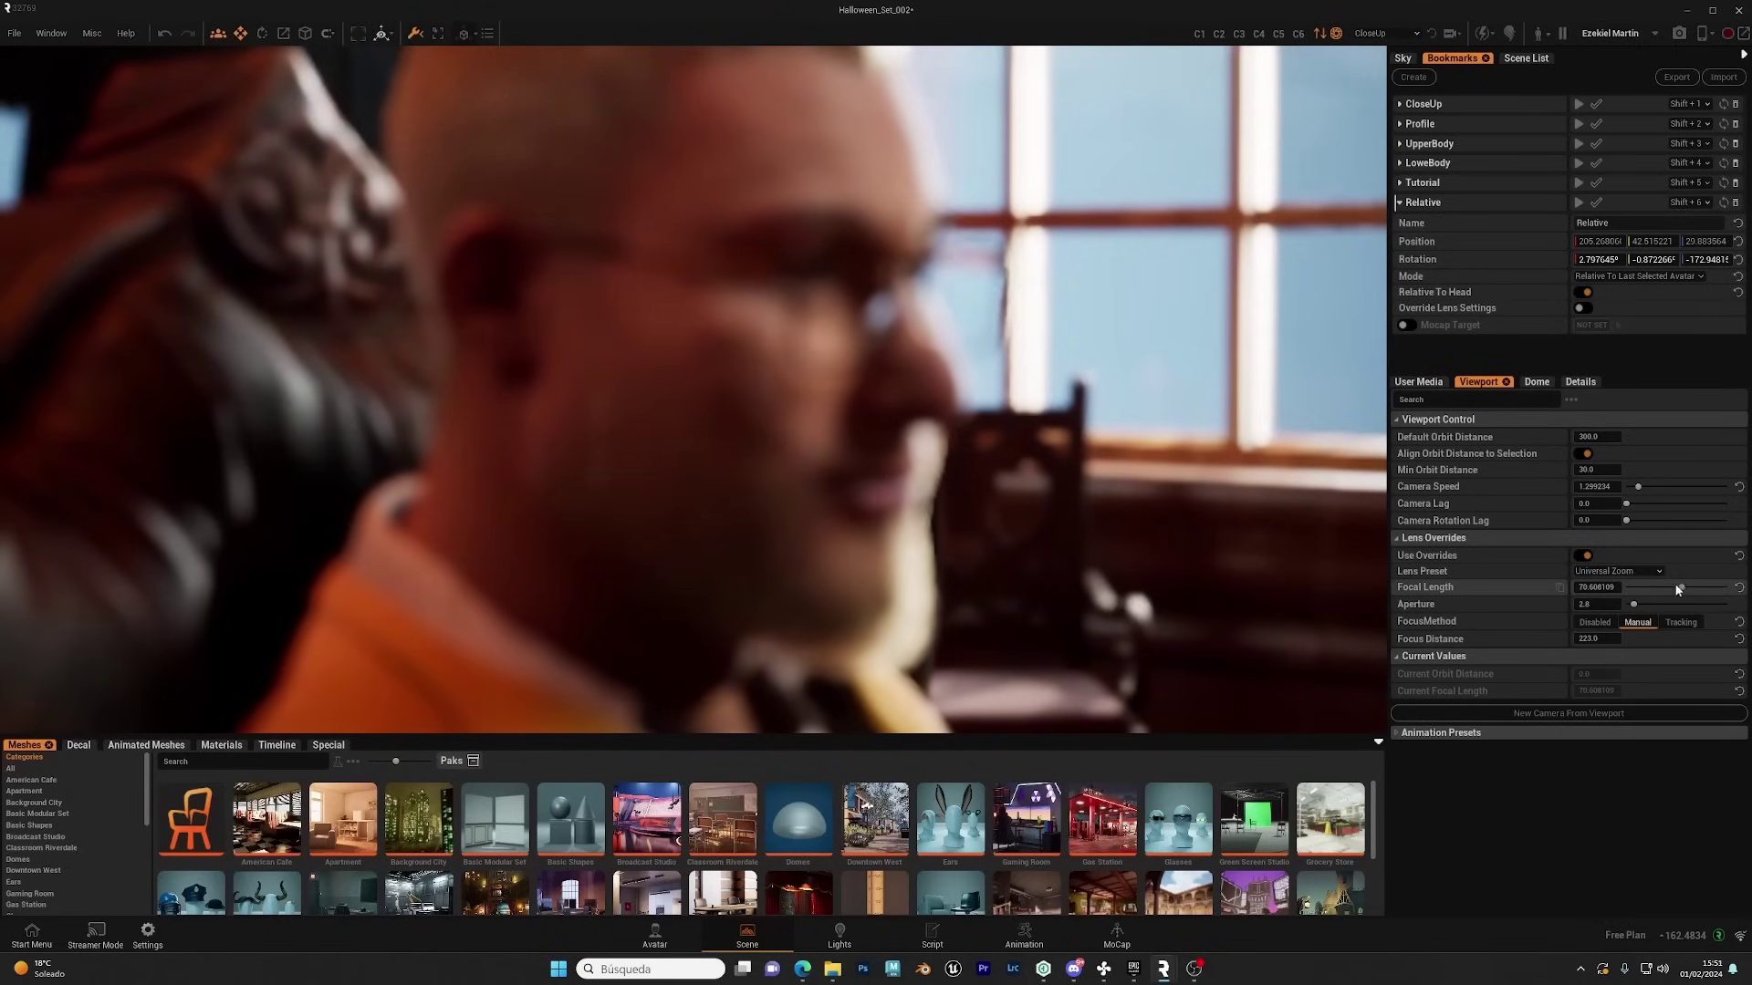
{"action": "mouse_move", "coordinate": [1614, 640]}
{"action": "left_mouse_down"}
{"action": "mouse_move", "coordinate": [1571, 640]}
{"action": "mouse_move", "coordinate": [1617, 640]}
{"action": "left_mouse_up"}
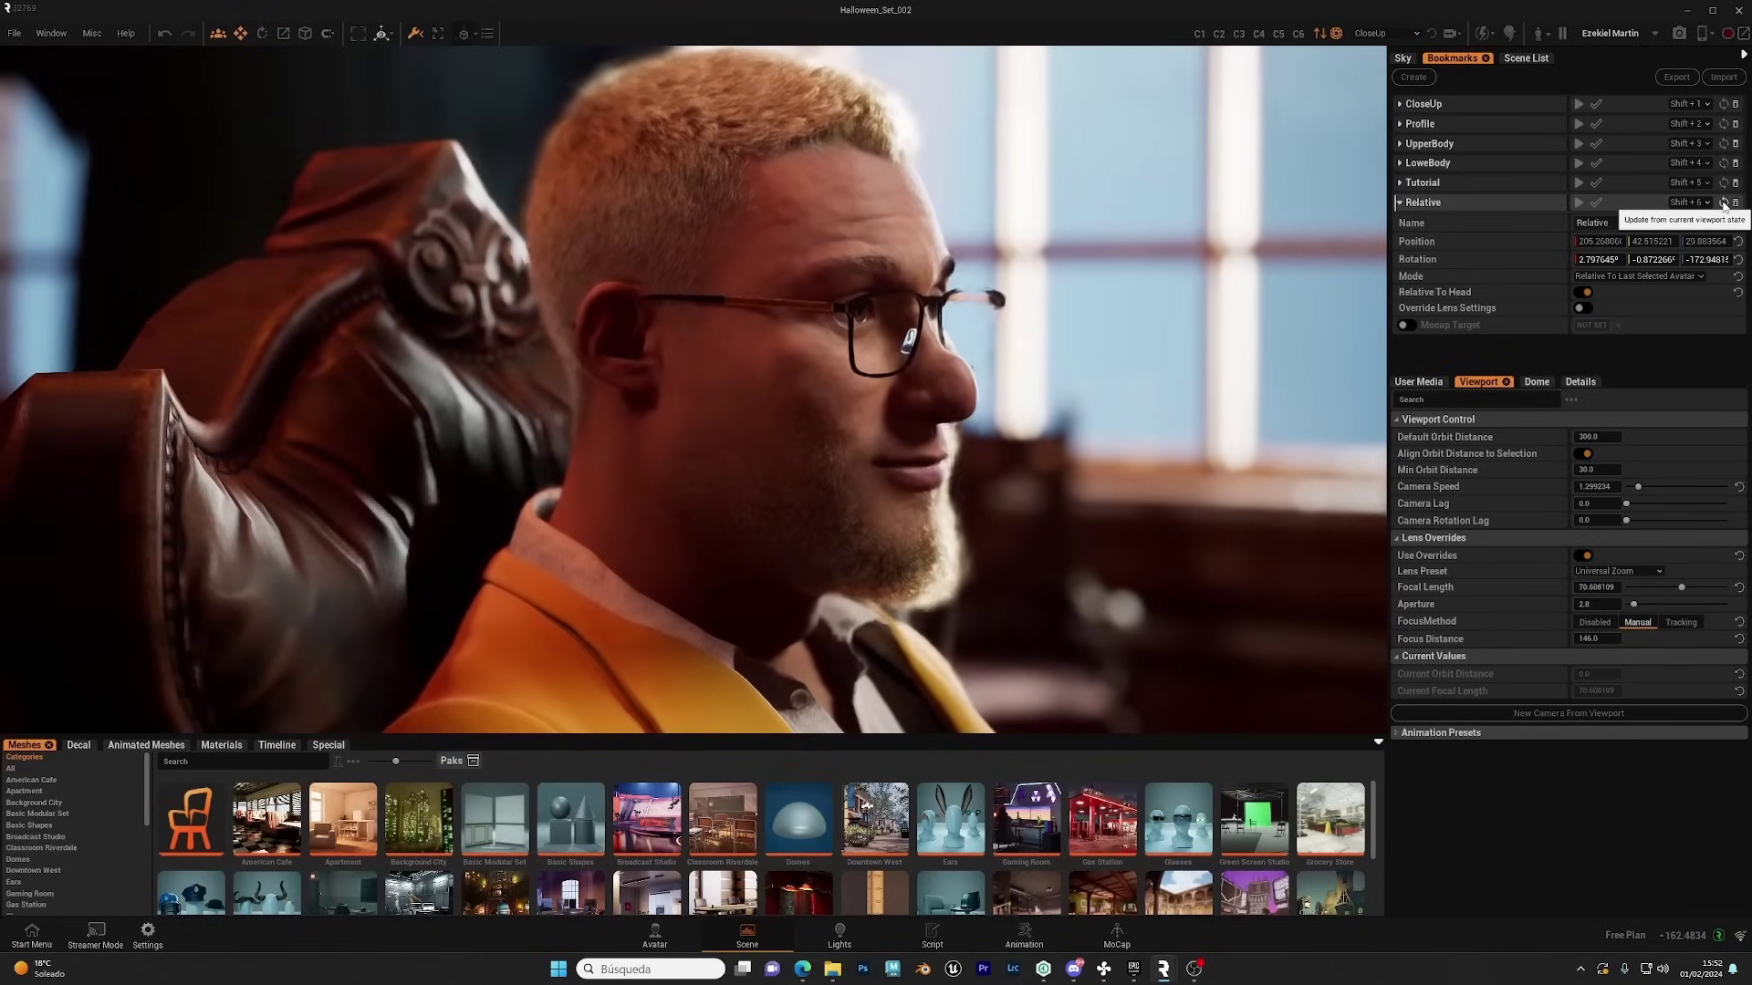
{"action": "left_click", "coordinate": [1724, 202]}
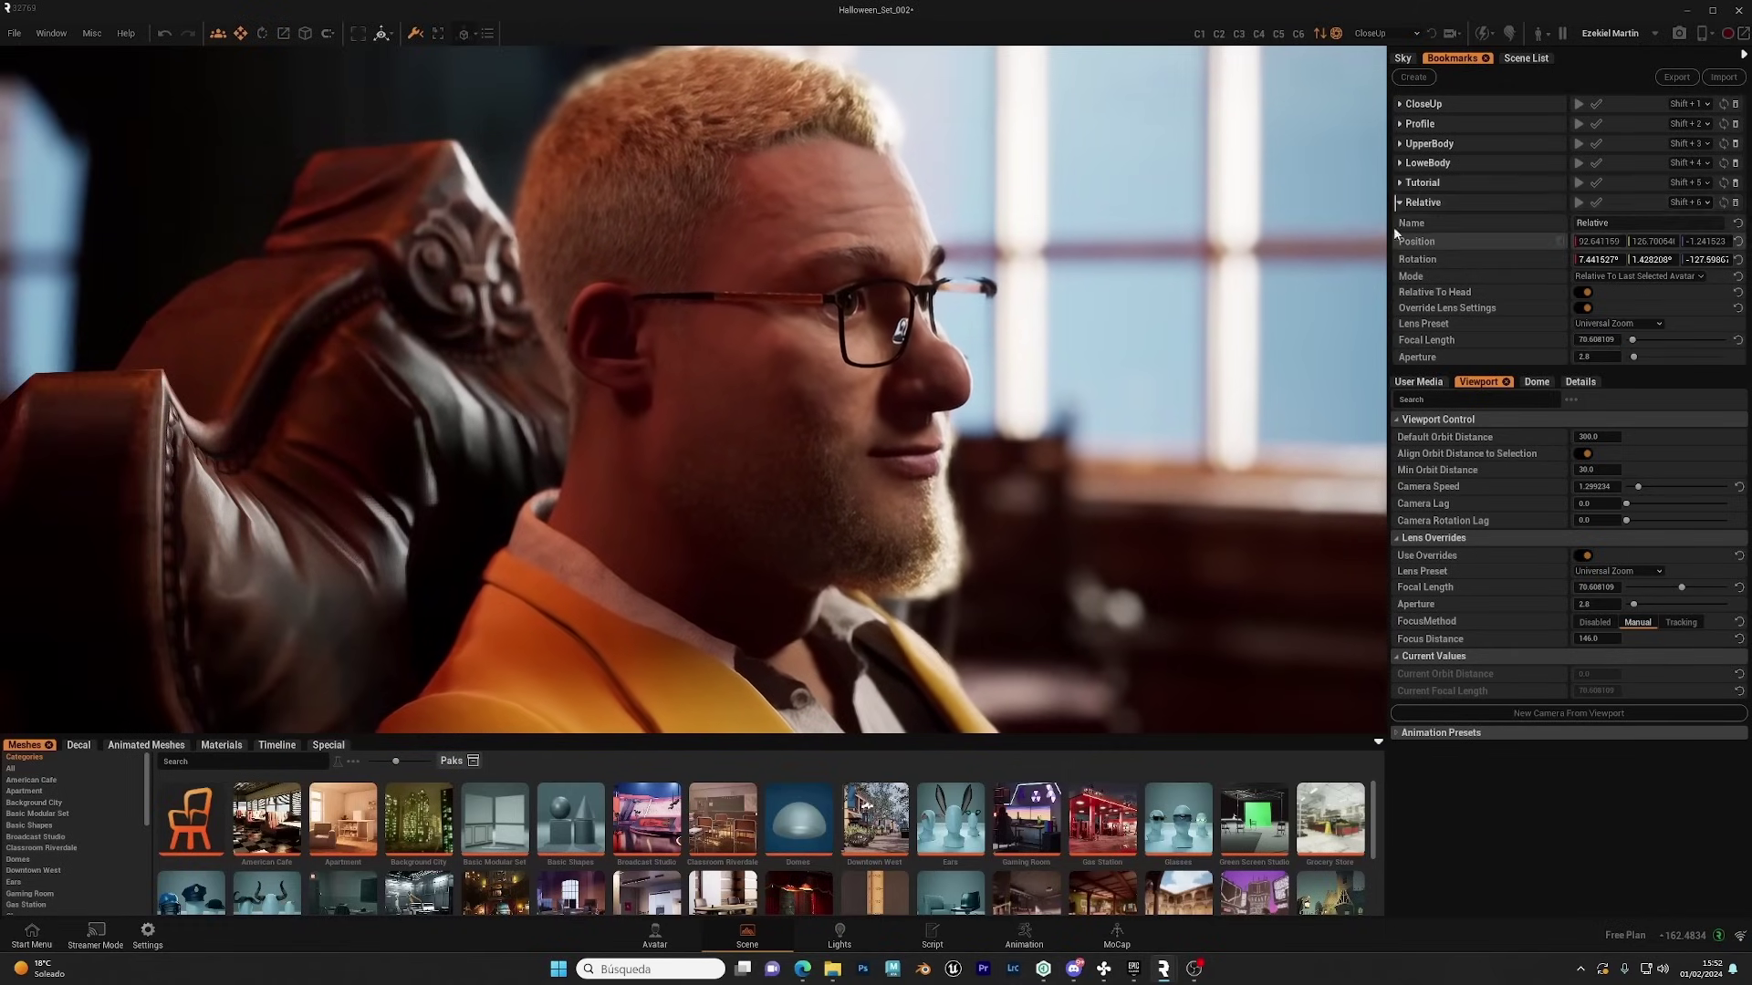
{"action": "left_click", "coordinate": [1423, 202]}
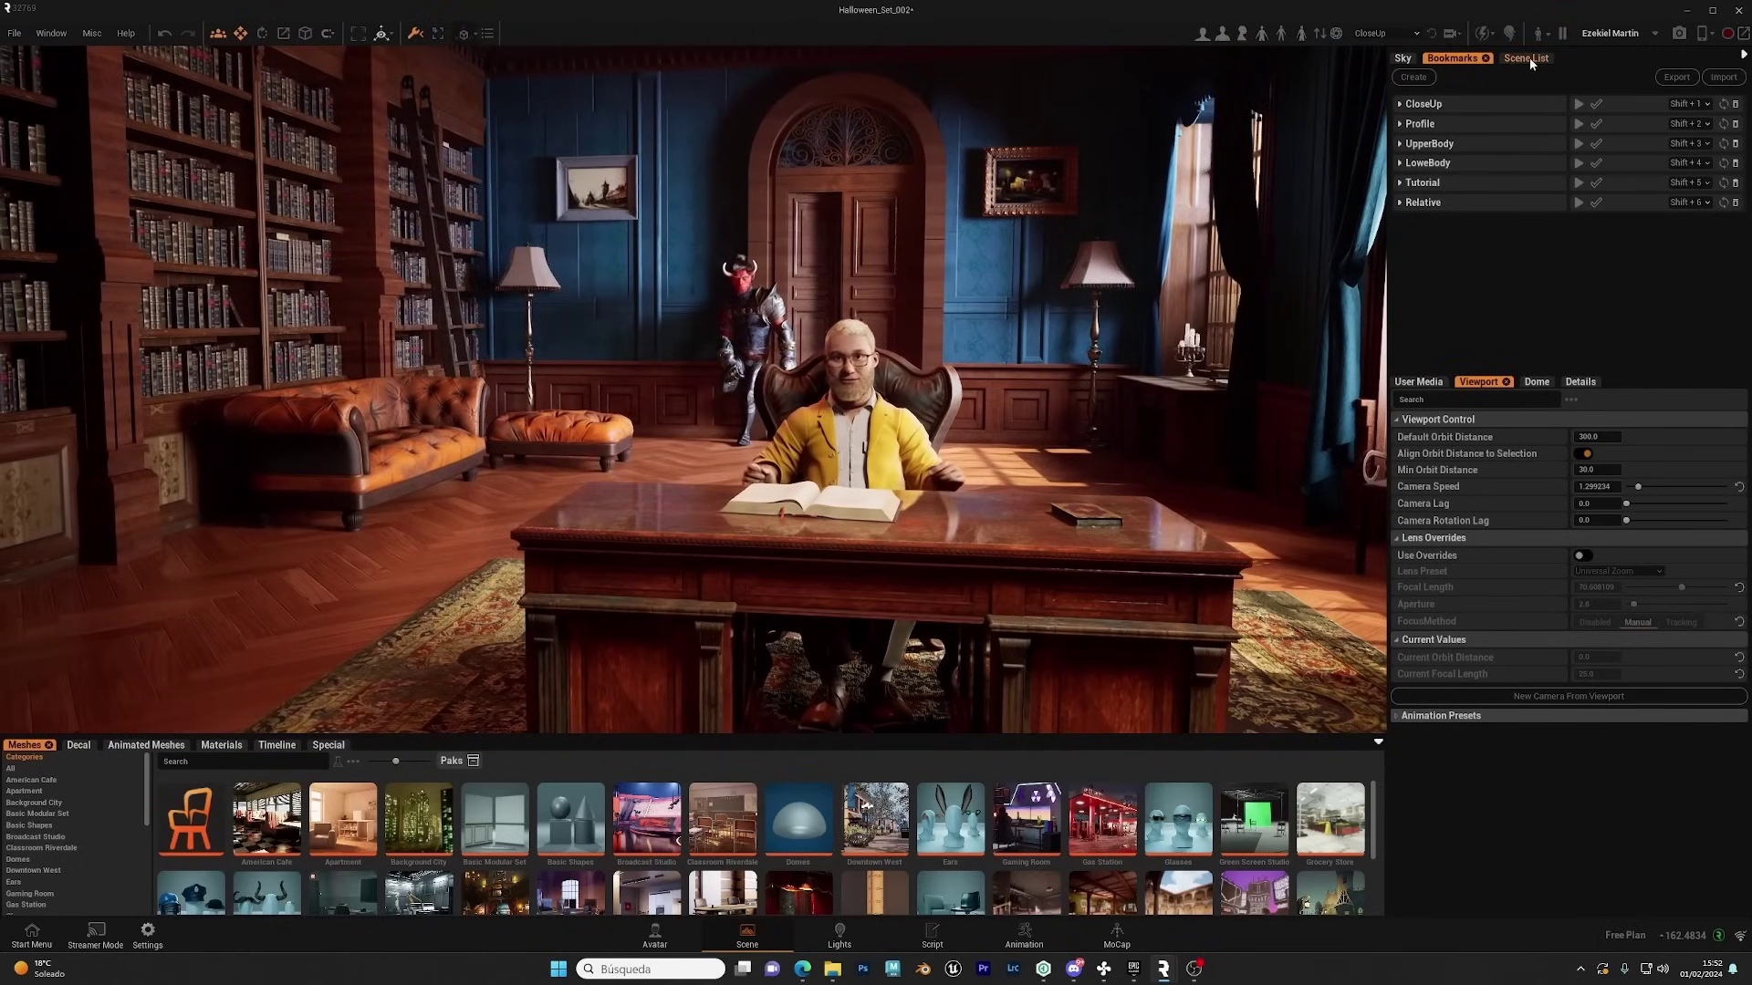
Step: Recall Relative on the desk avatar, then on the horned demon, and turn lens overrides off
{"action": "left_click", "coordinate": [1526, 57]}
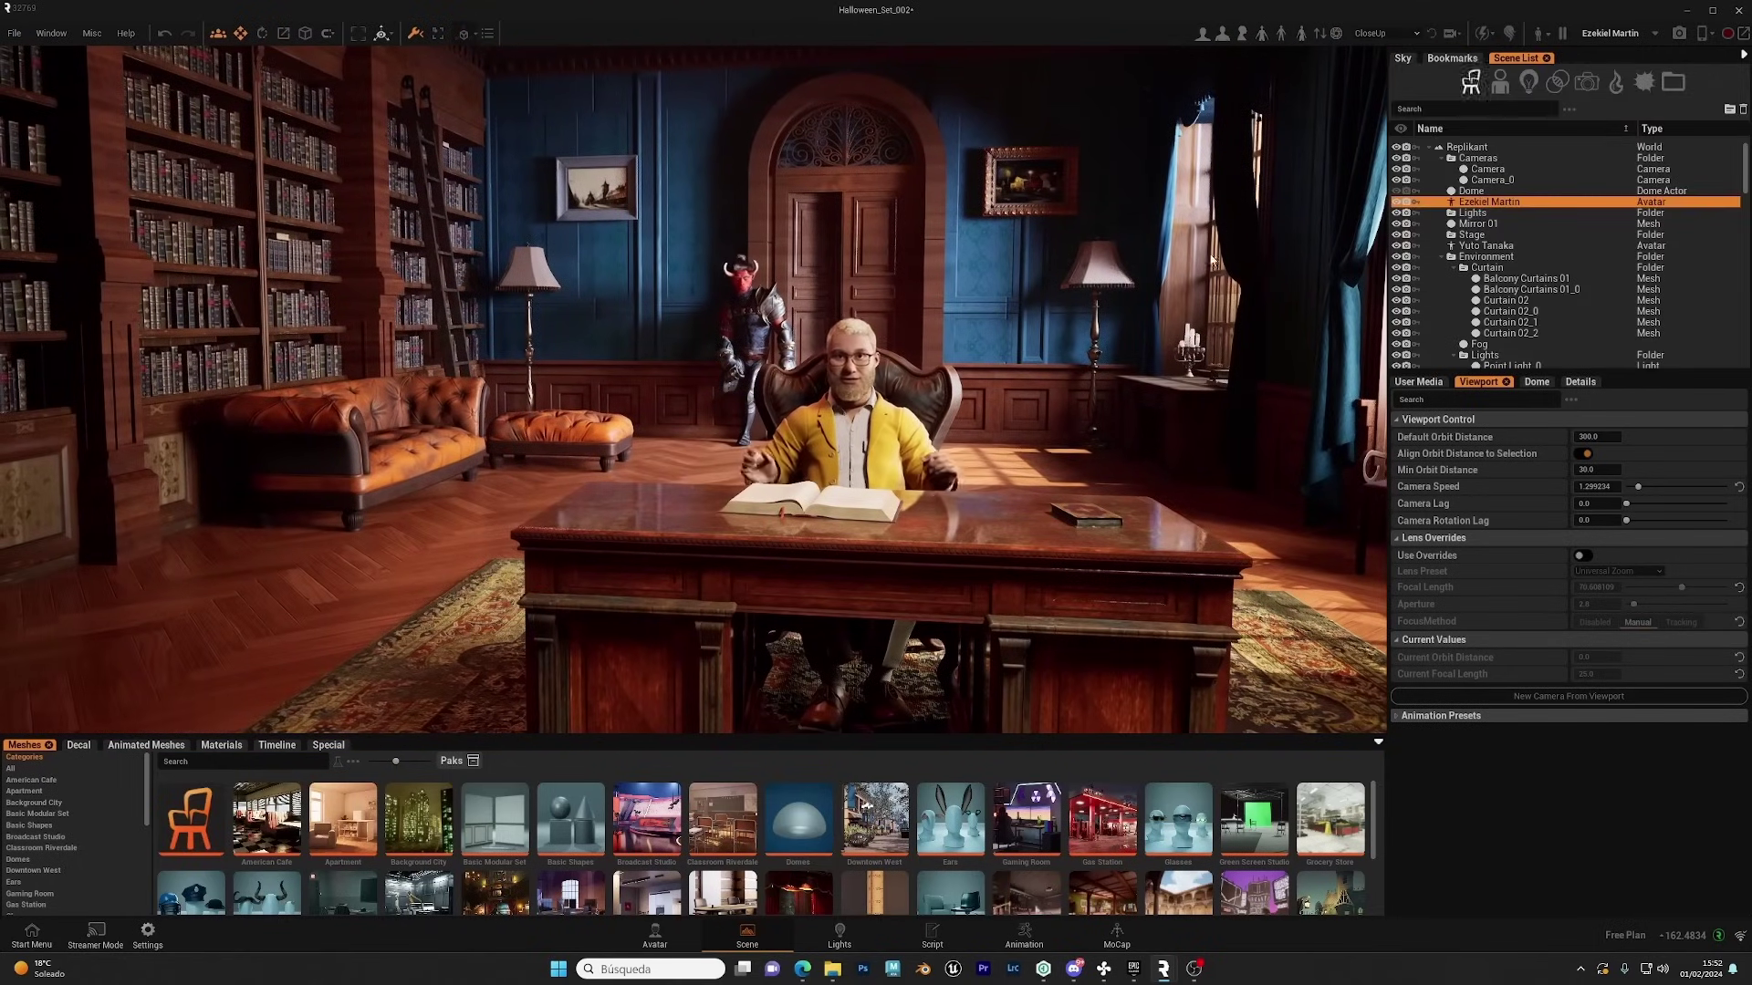
{"action": "left_click", "coordinate": [1297, 34]}
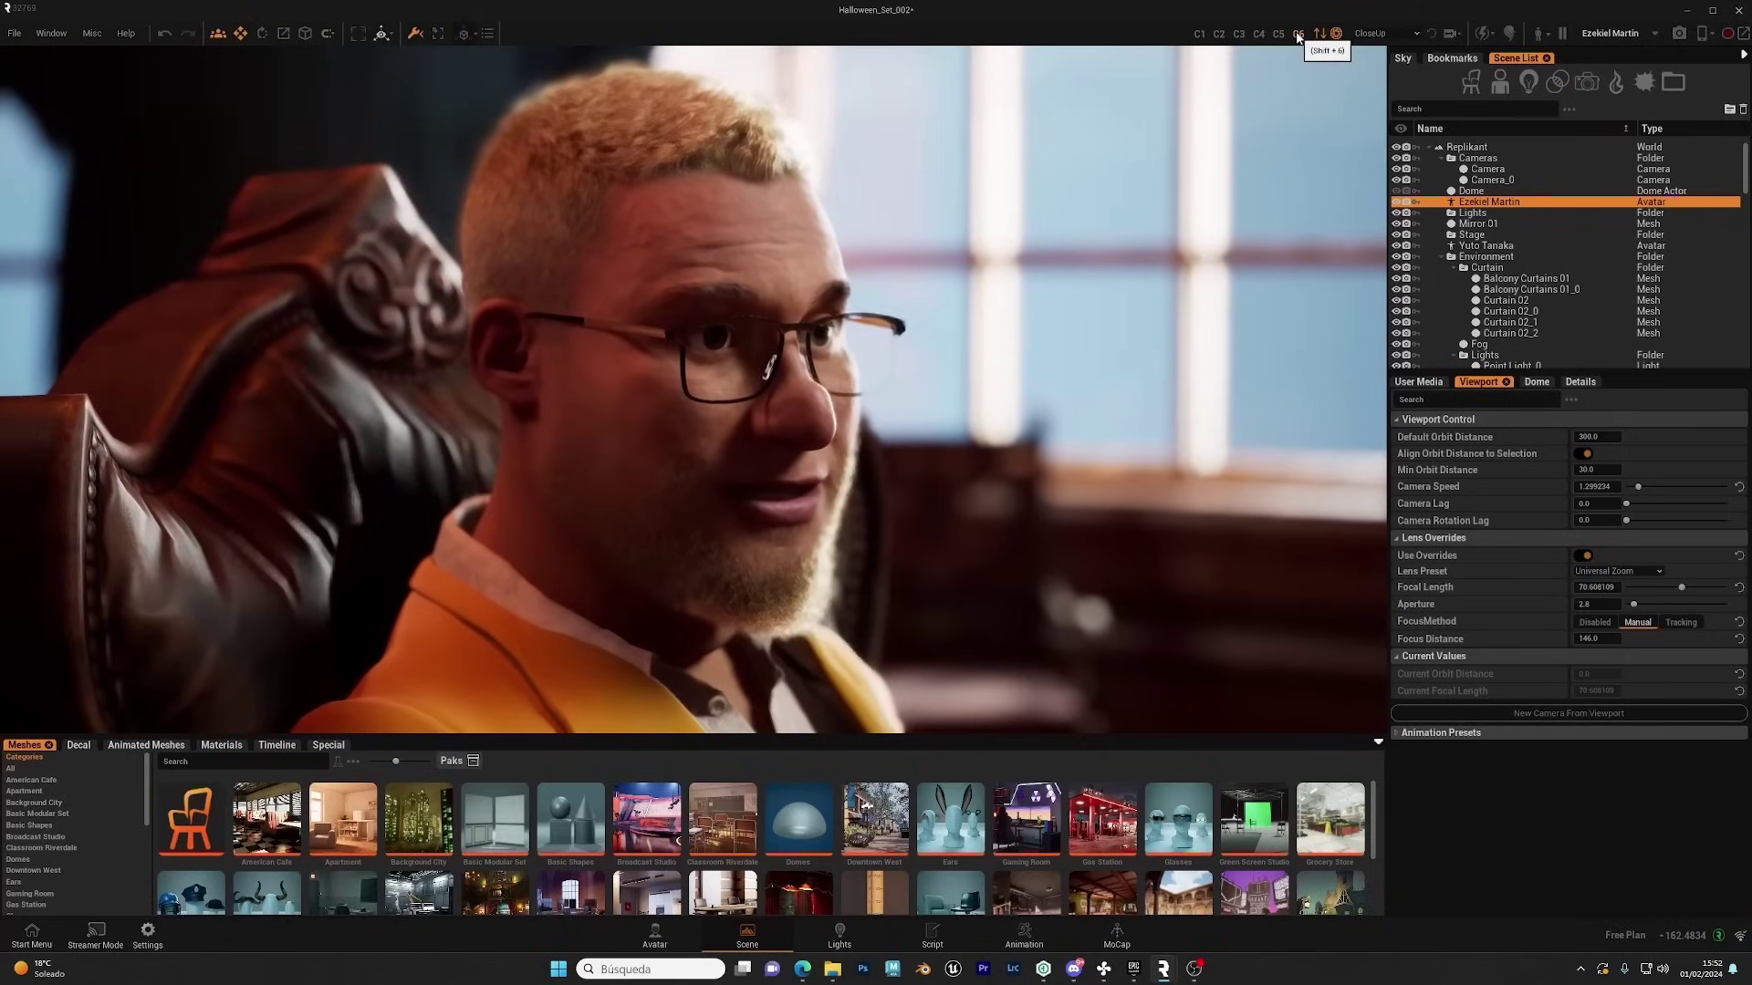
{"action": "left_click", "coordinate": [1503, 247]}
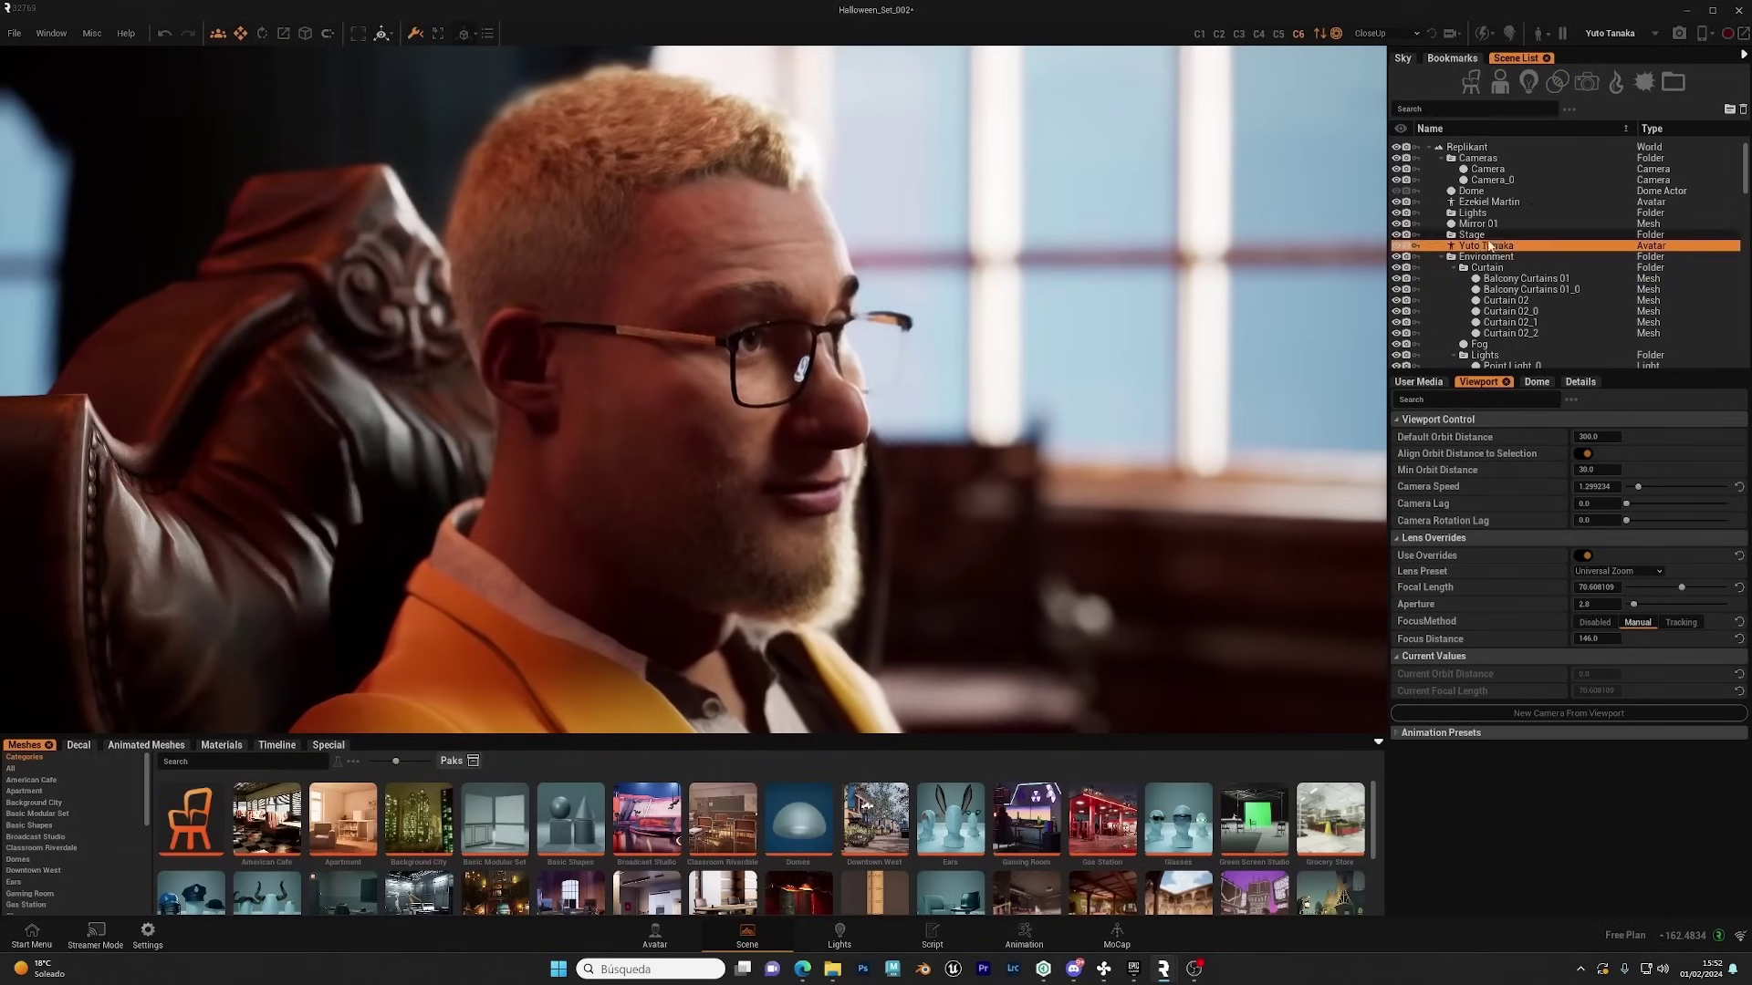
{"action": "left_click", "coordinate": [1298, 34]}
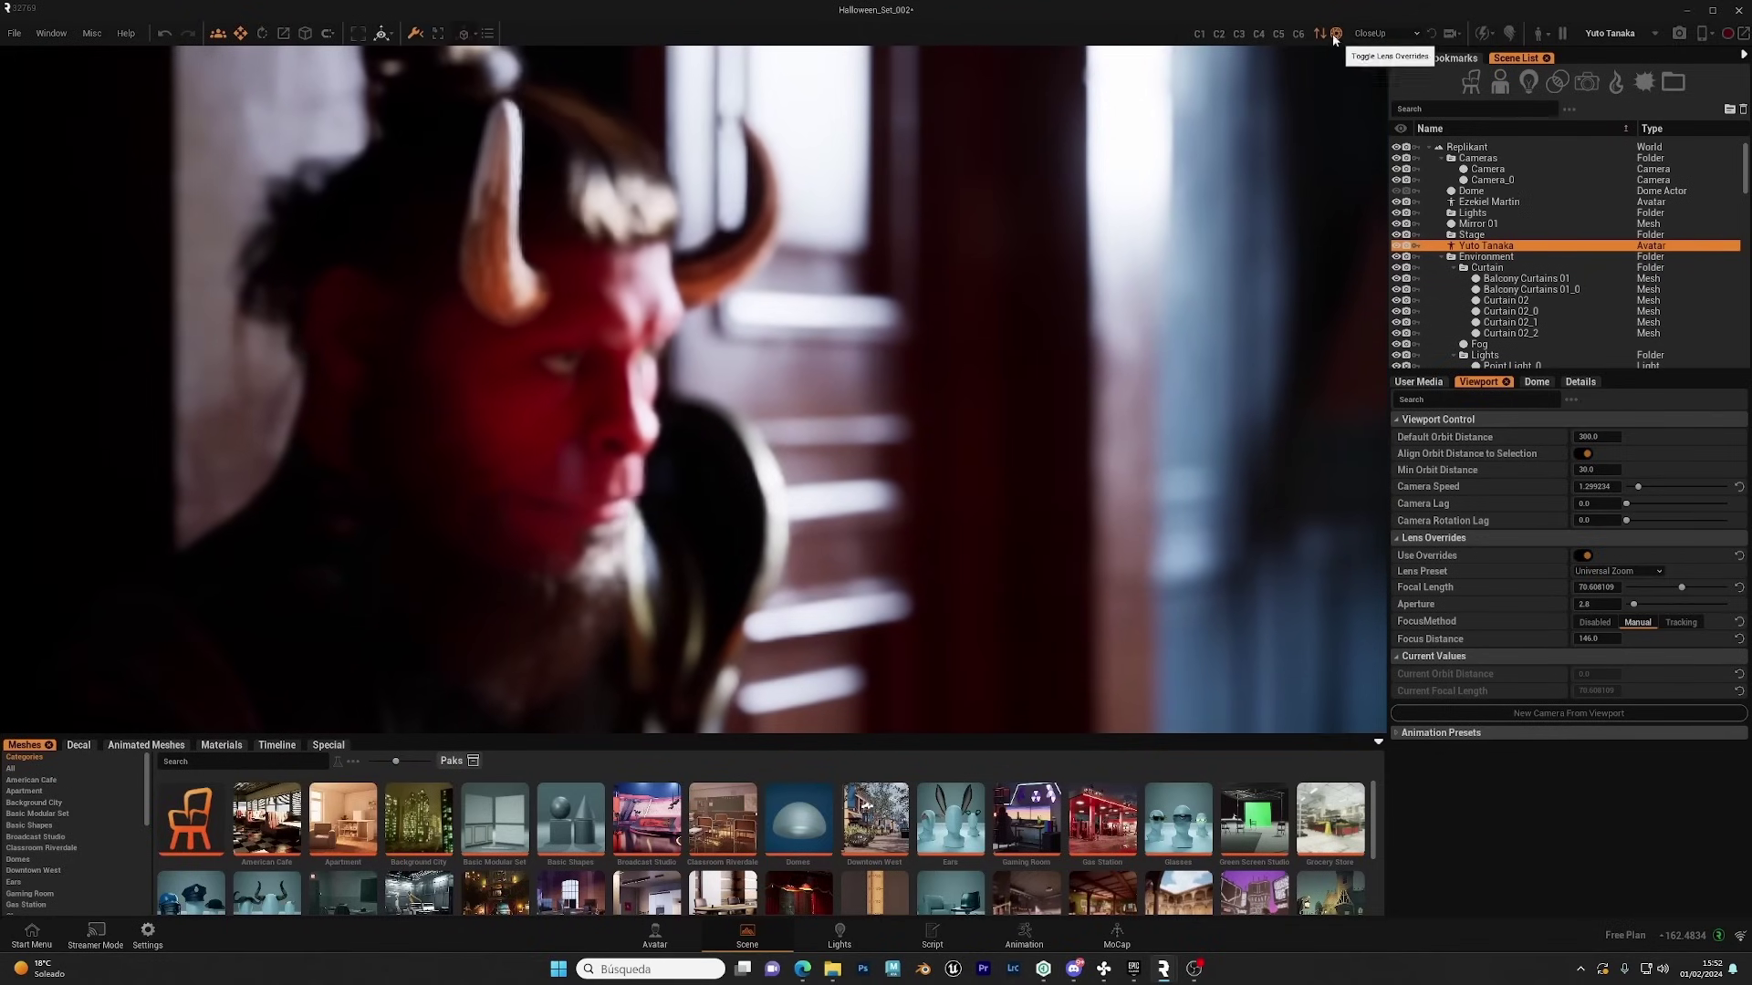
{"action": "left_click", "coordinate": [1336, 34]}
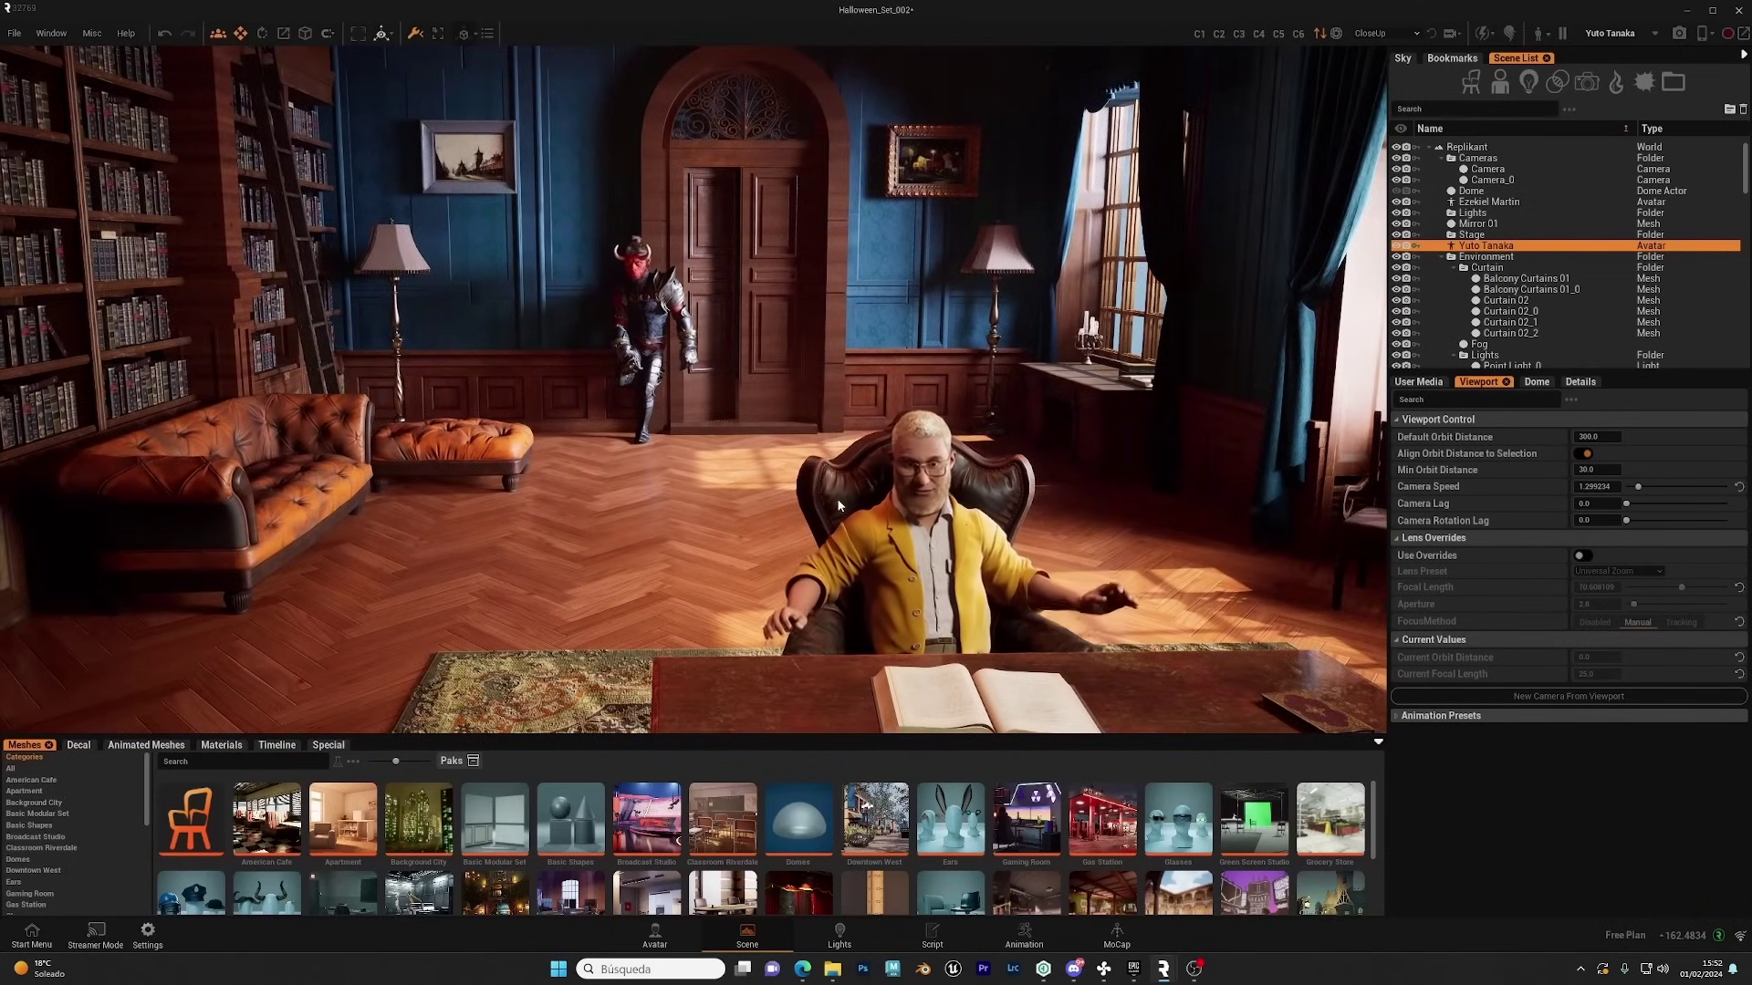
Step: Move the yellow-jacketed seated avatar and chair back beside the window, turned slightly, and reselect it
{"action": "left_click", "coordinate": [948, 581]}
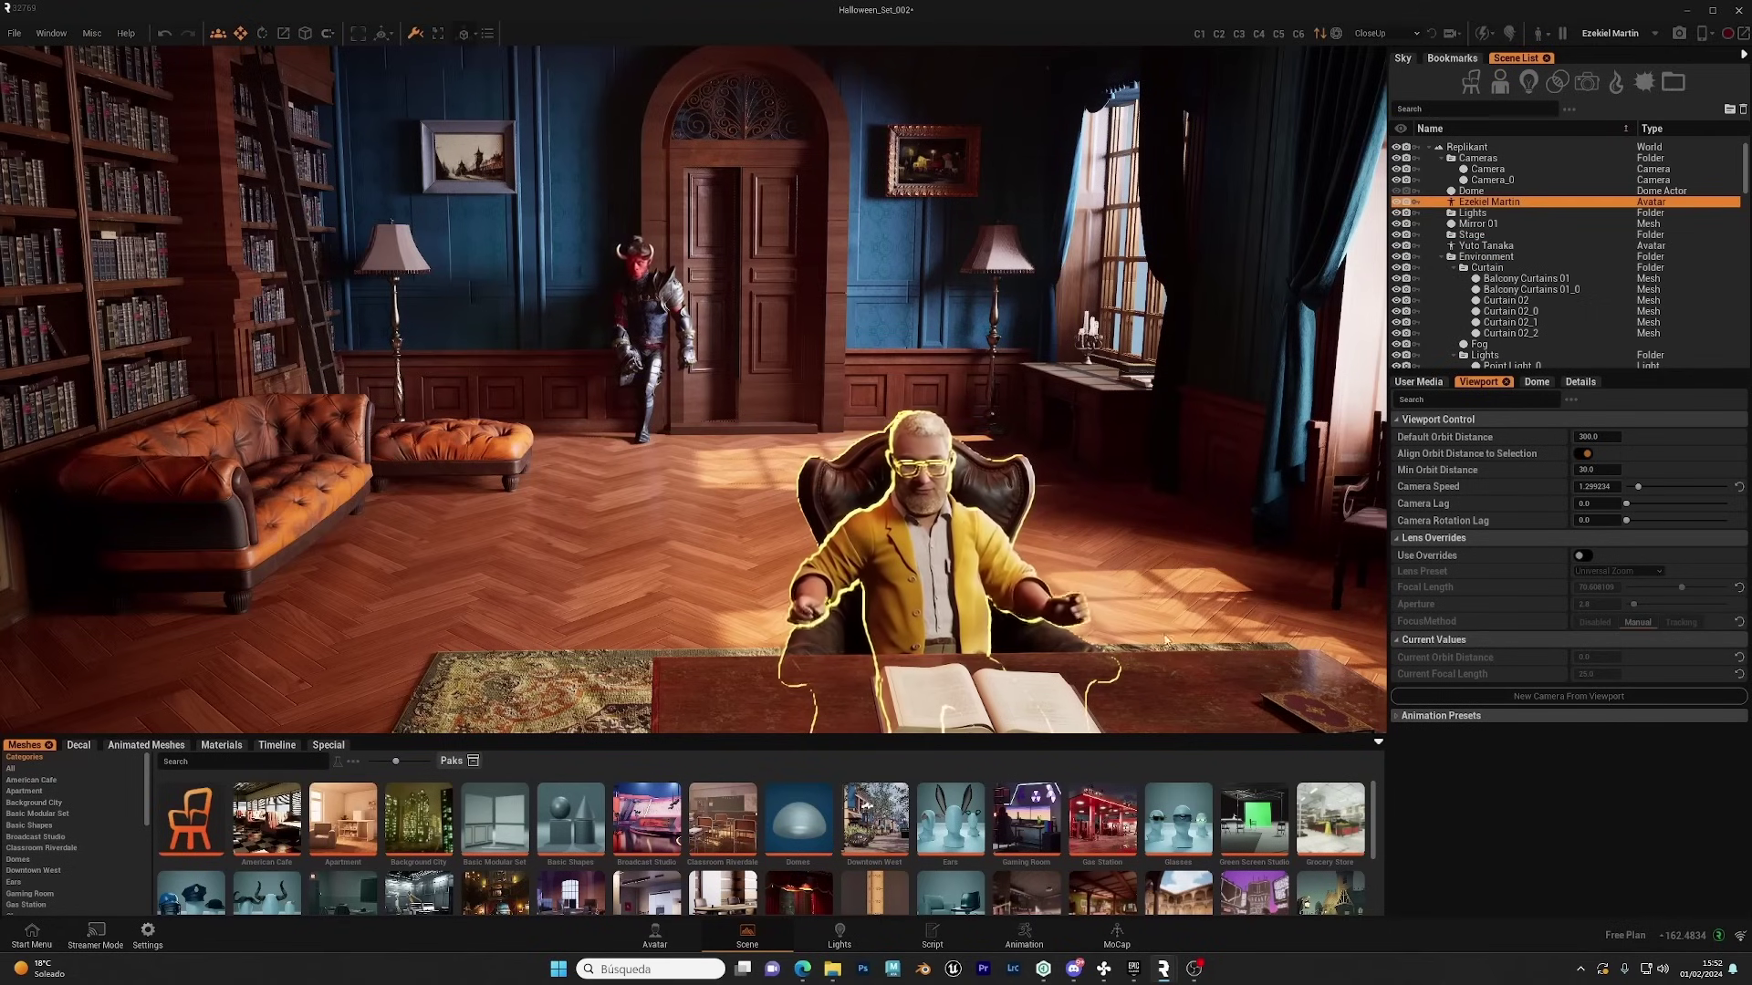
{"action": "left_click_drag", "start_coordinate": [1166, 641], "coordinate": [1285, 550]}
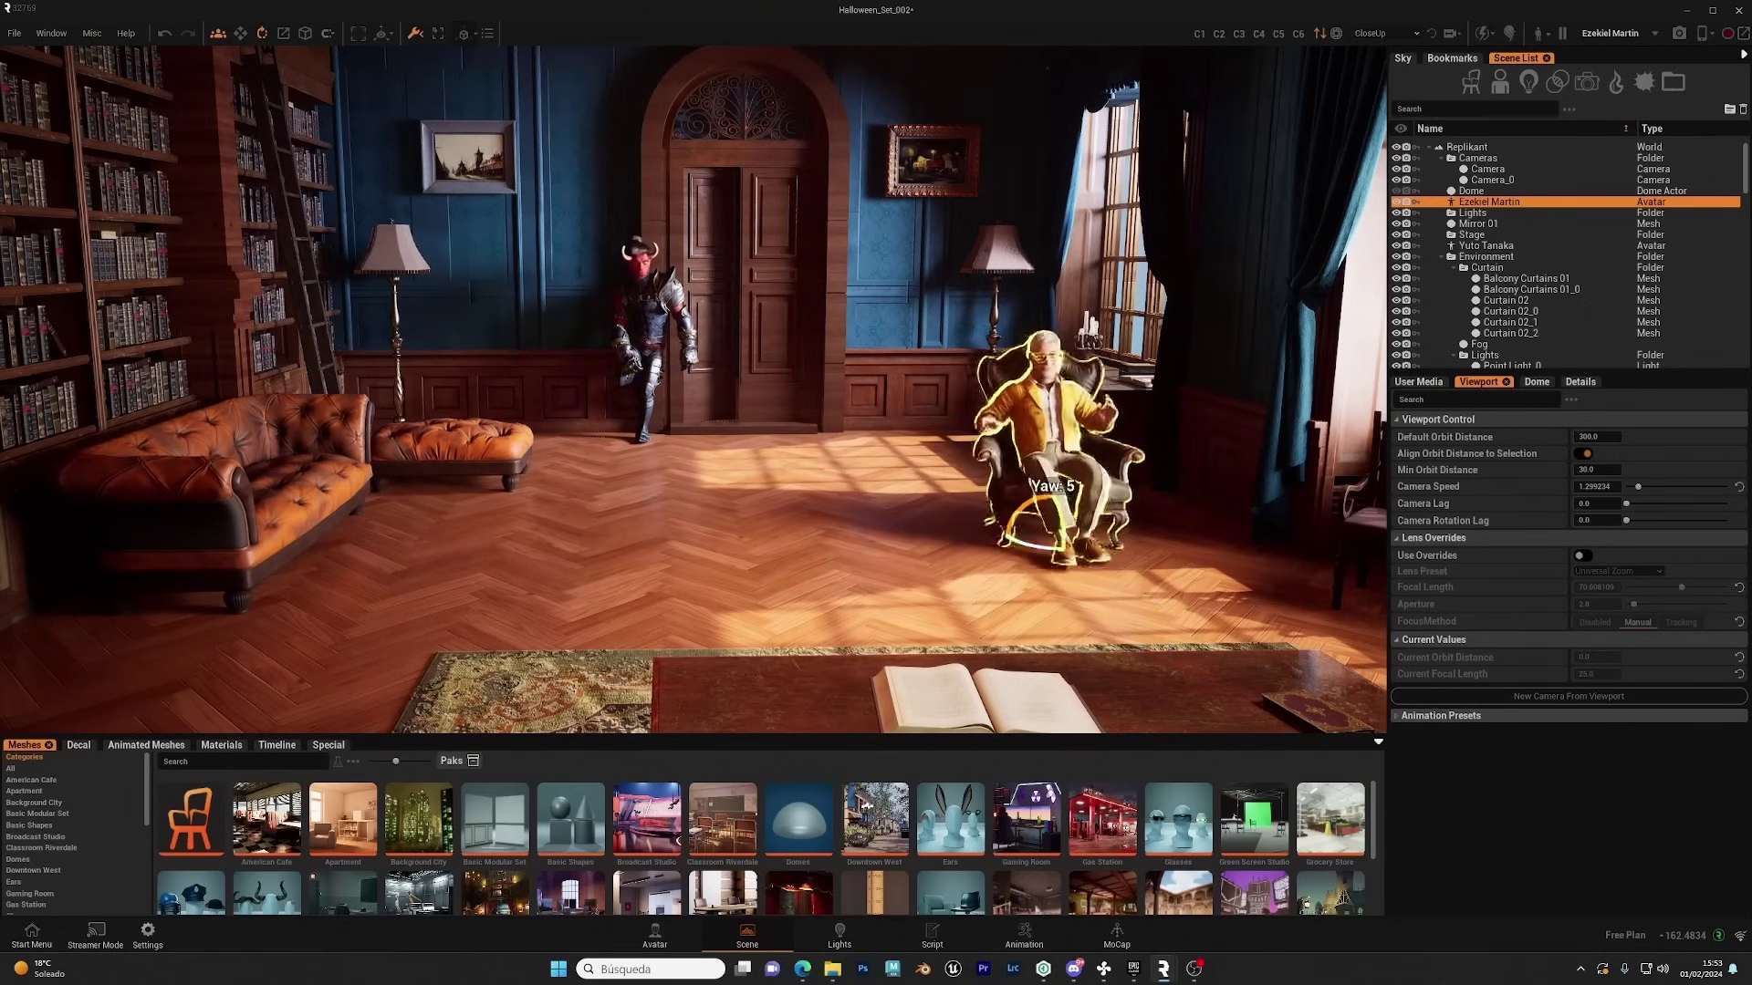
{"action": "left_click", "coordinate": [1149, 605]}
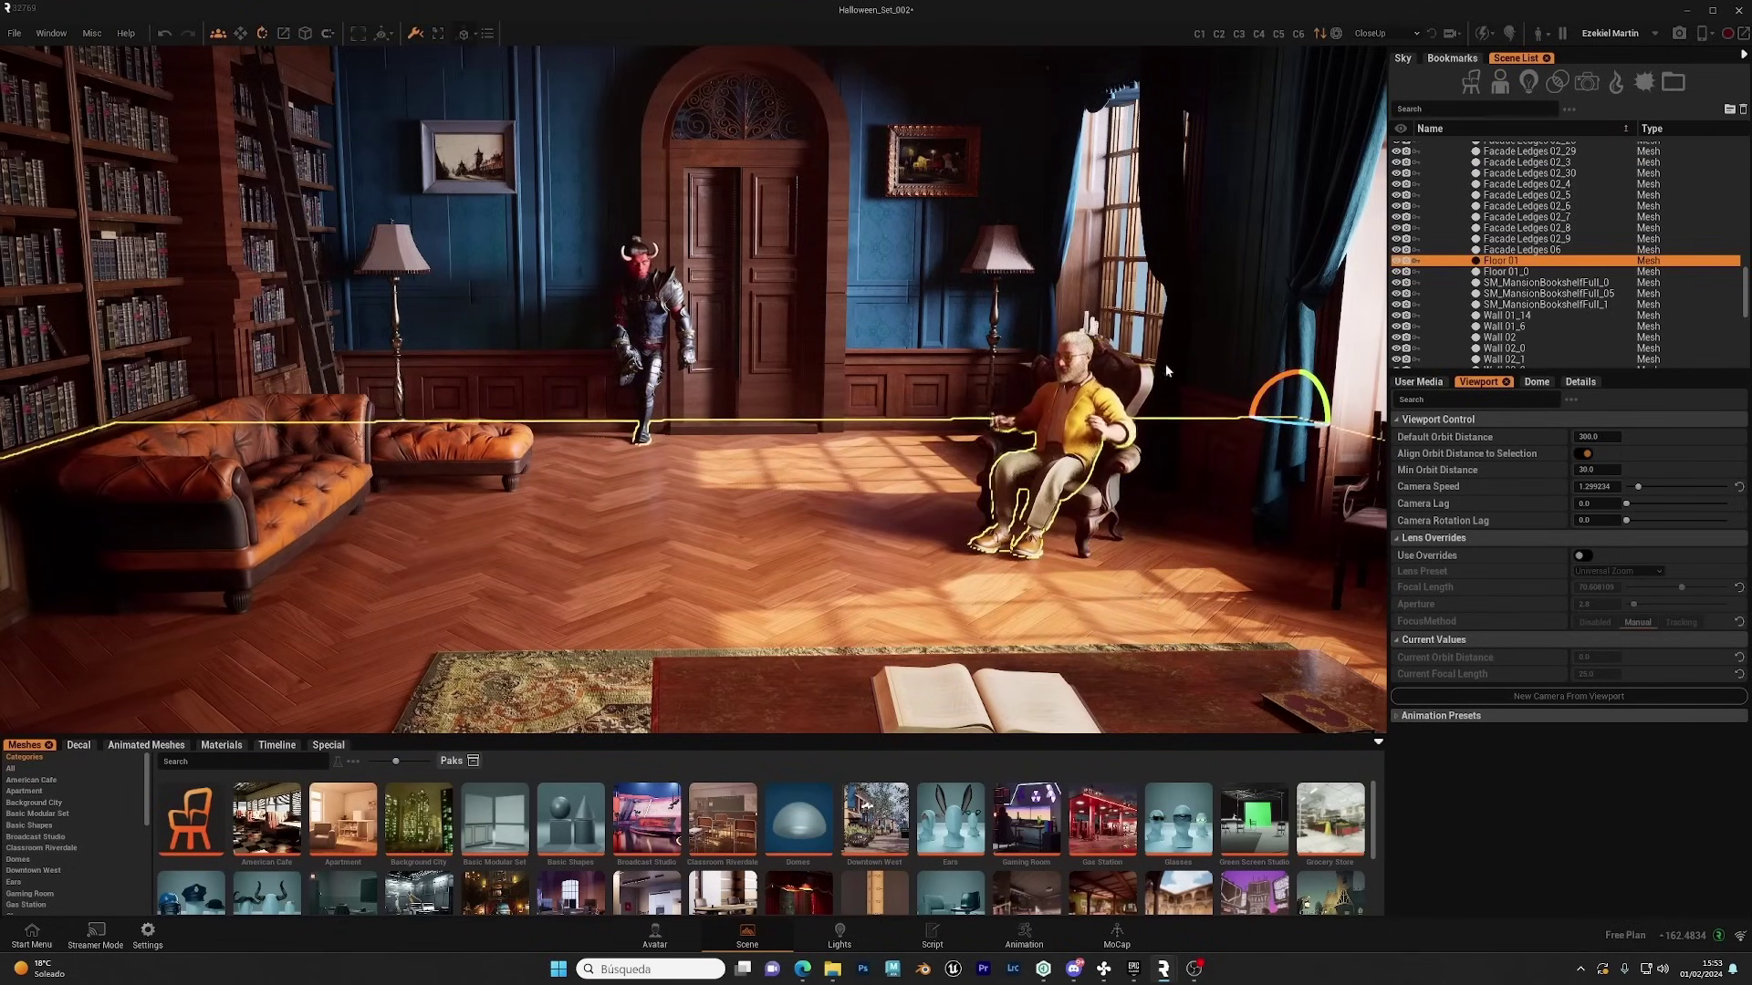
{"action": "left_click", "coordinate": [1090, 415]}
{"action": "left_click", "coordinate": [1298, 33]}
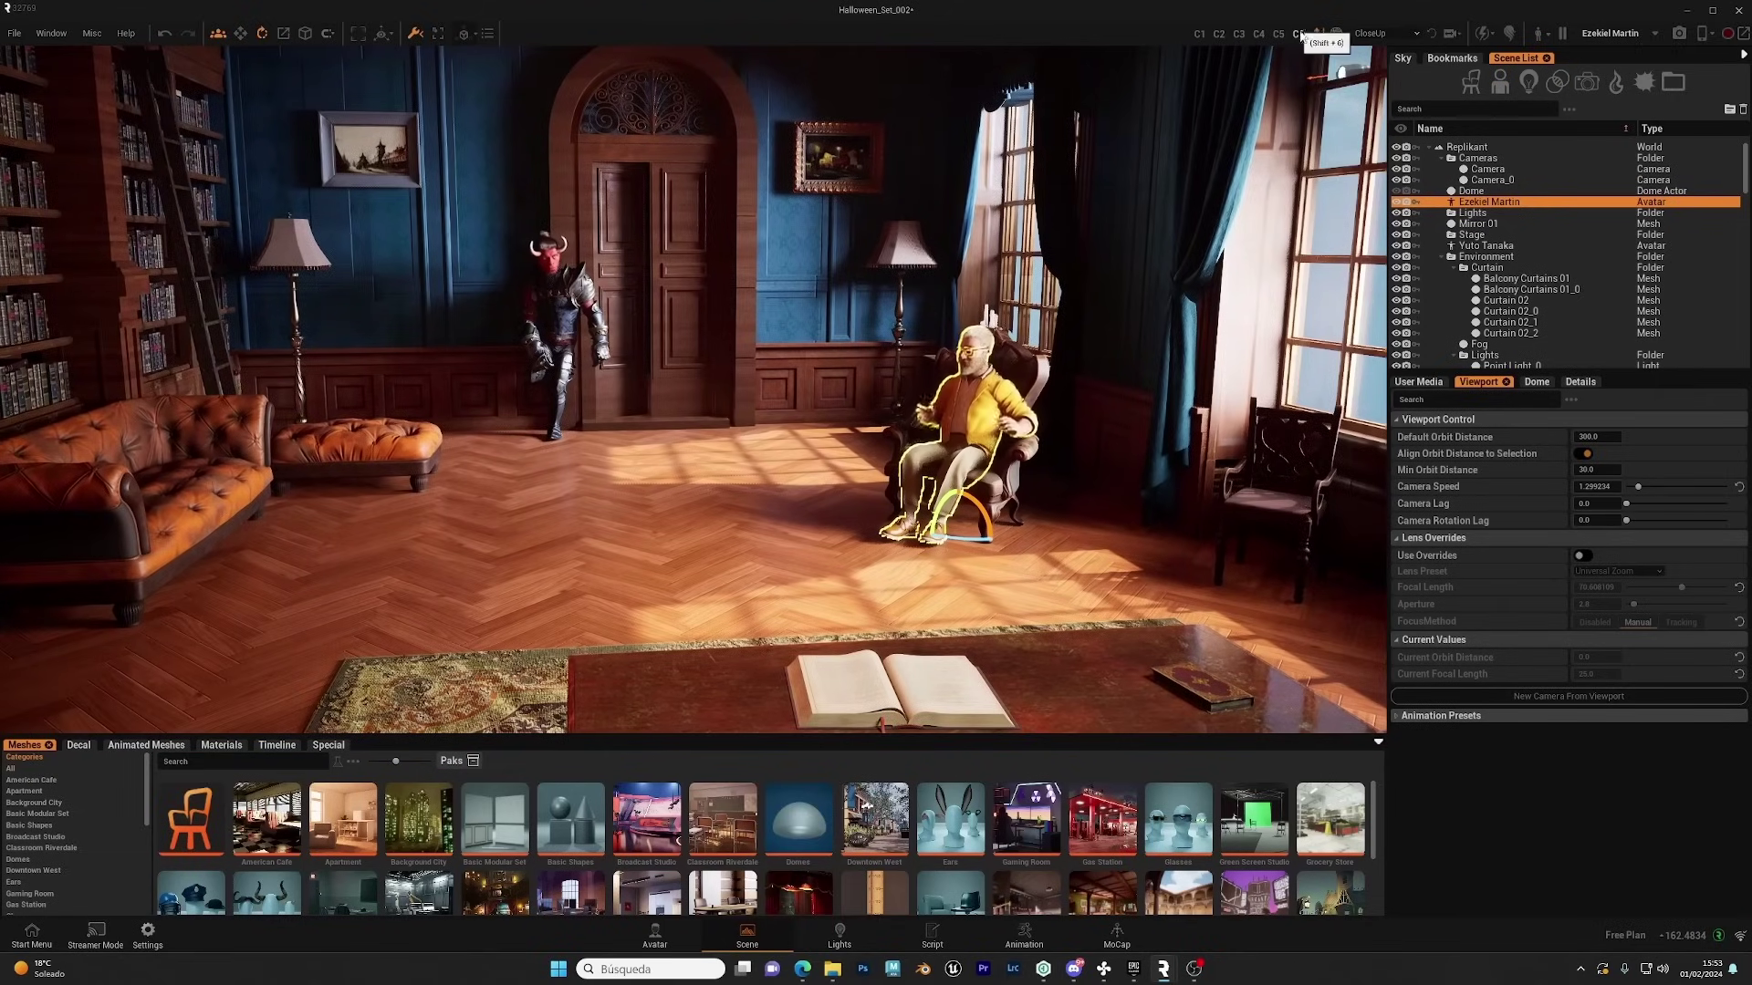
Step: Recall the Relative bookmark on the moved avatar, check its profile close-up, then return to the wide view
{"action": "left_click", "coordinate": [1298, 34]}
{"action": "left_click", "coordinate": [1194, 537]}
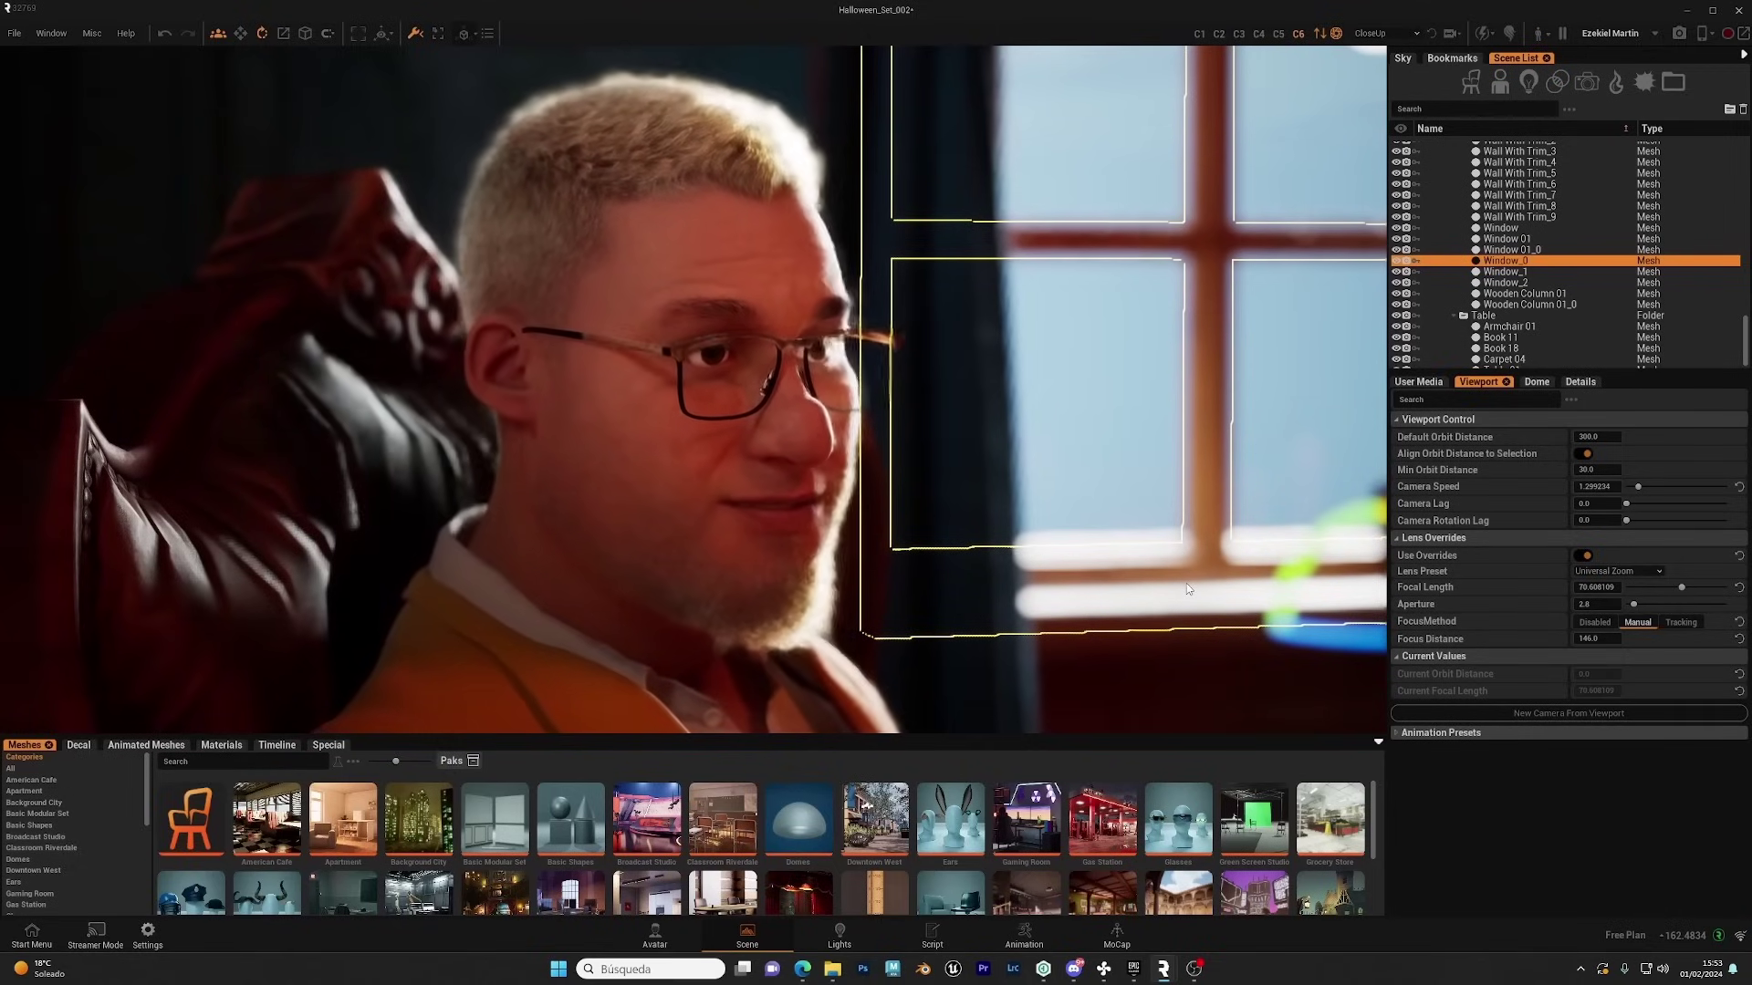
{"action": "left_click", "coordinate": [1320, 34]}
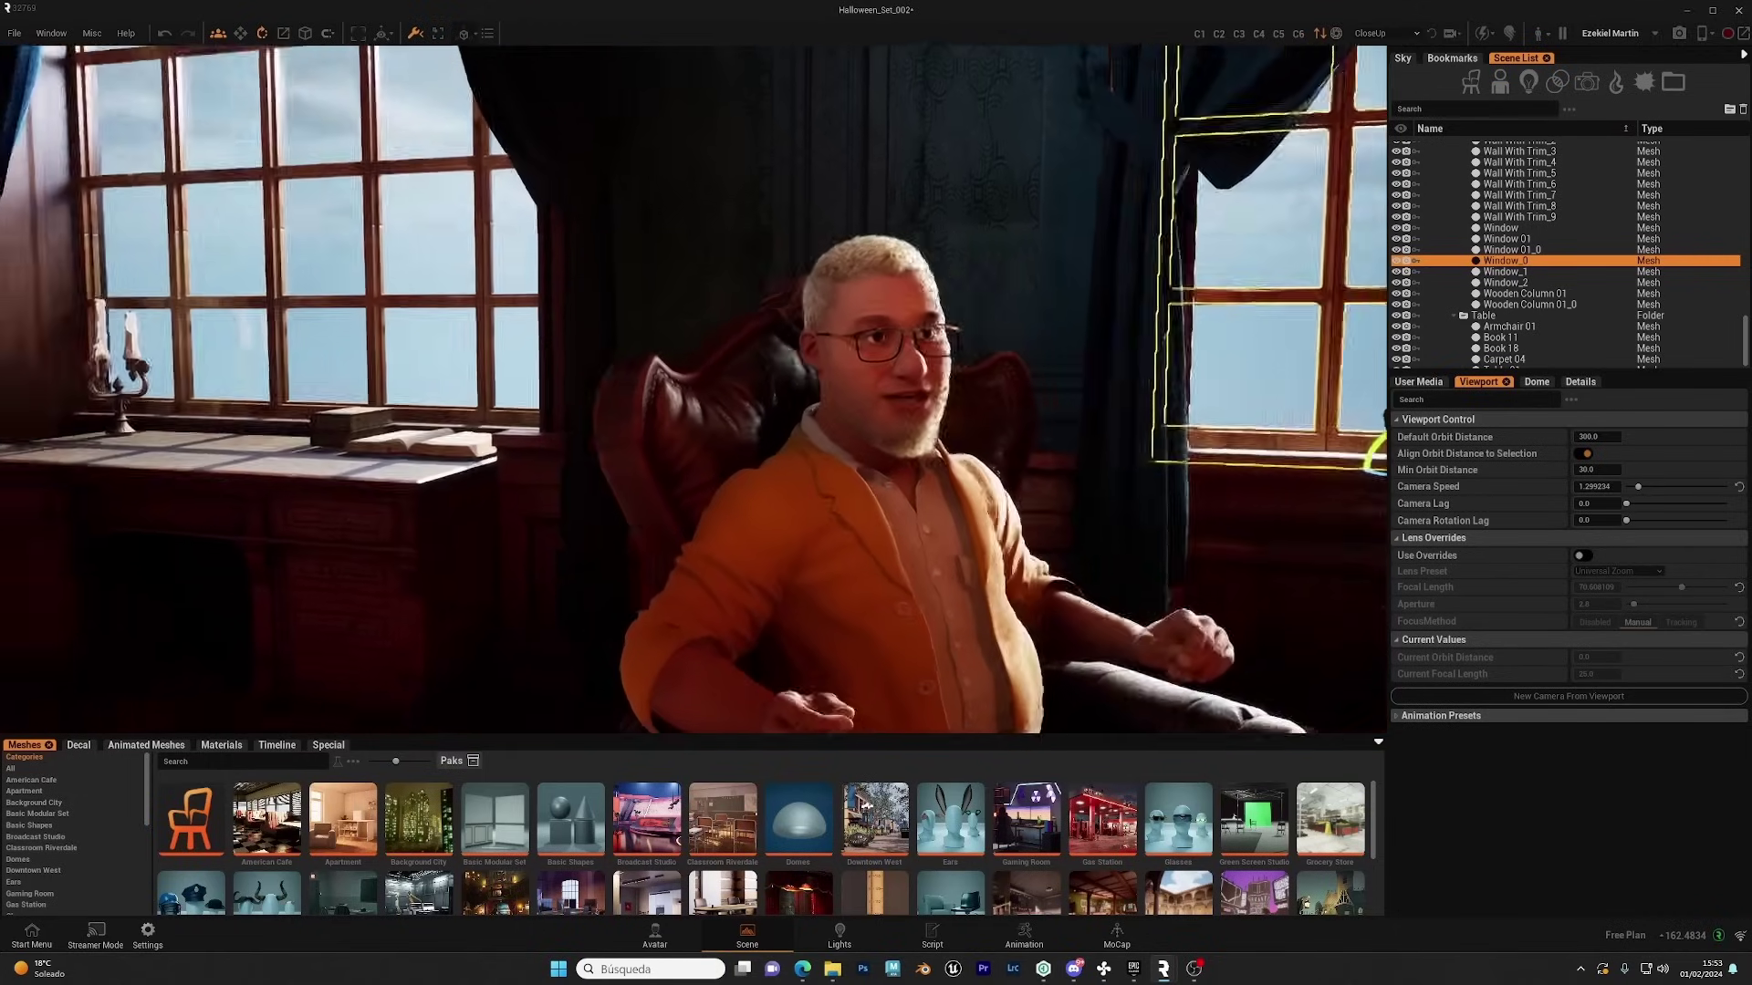